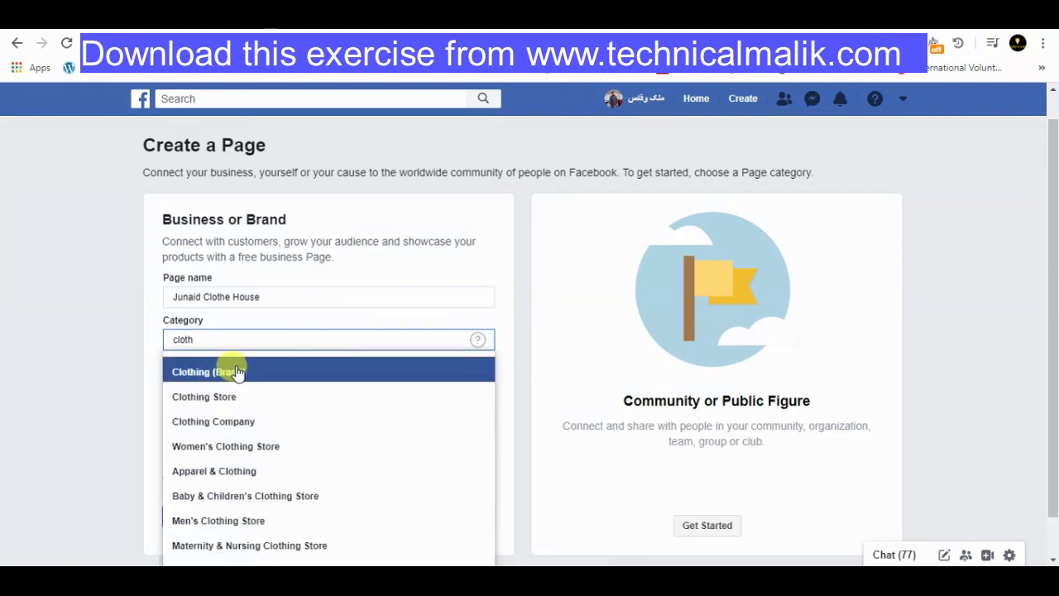
Create the page under the category Clothing (Brand) and upload the desktop image "unnamed" as its profile picture.
left_click(237, 373)
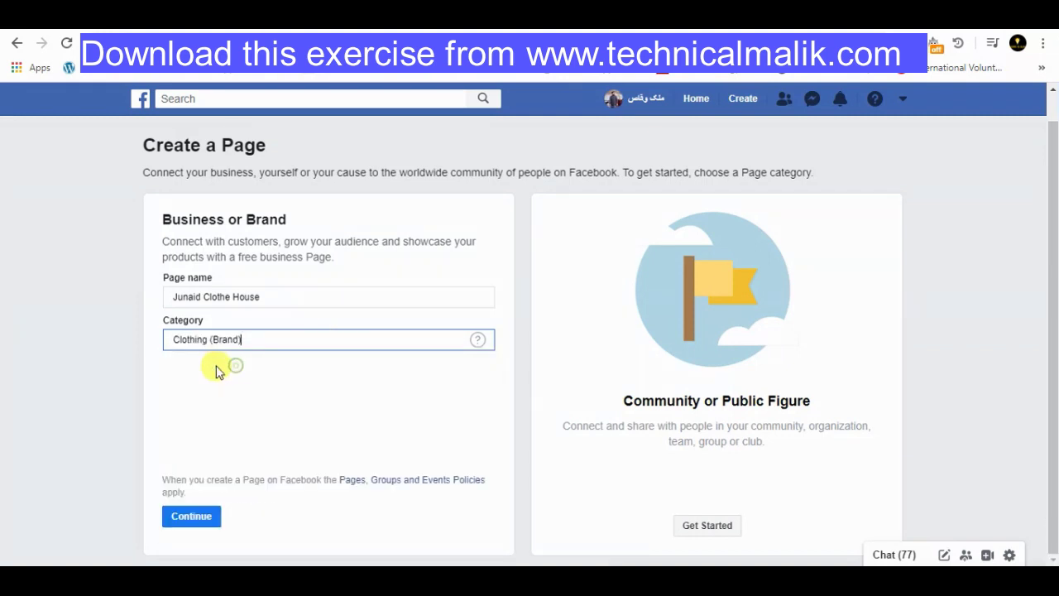
left_click(206, 519)
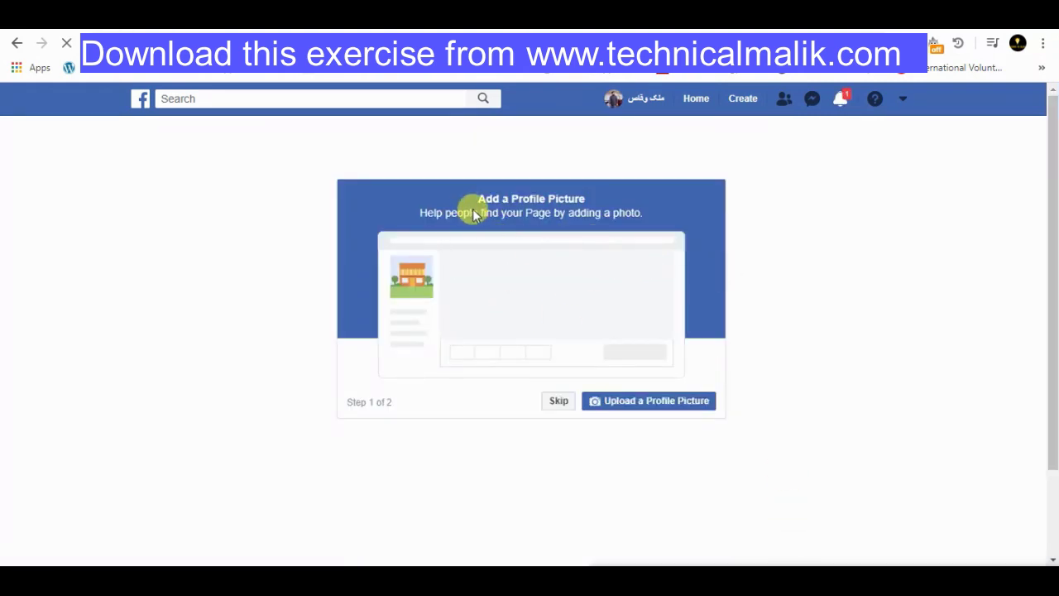
left_click_drag(488, 193, 654, 213)
left_click(685, 186)
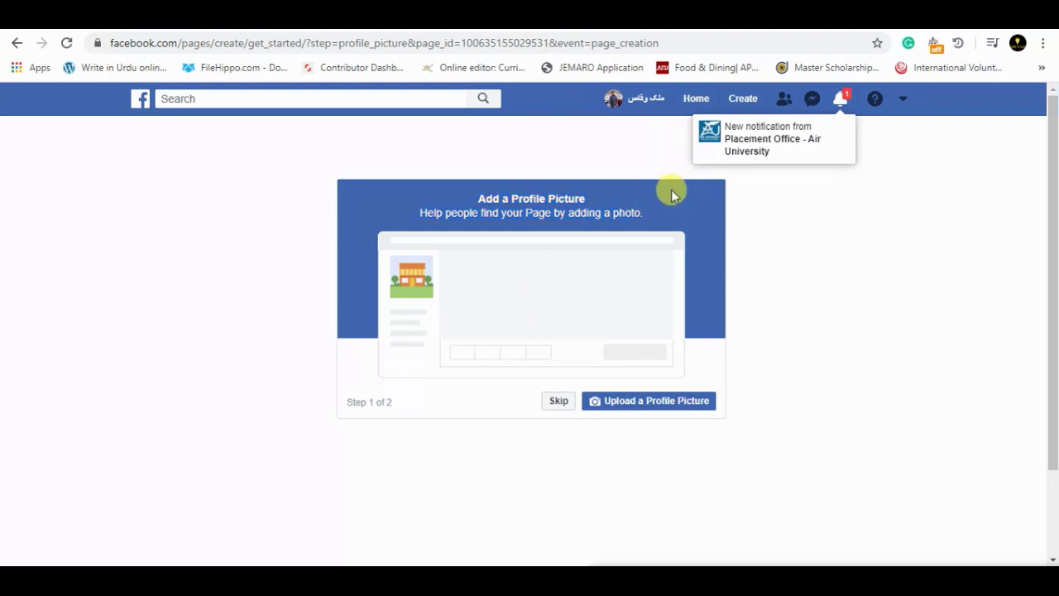
left_click(629, 406)
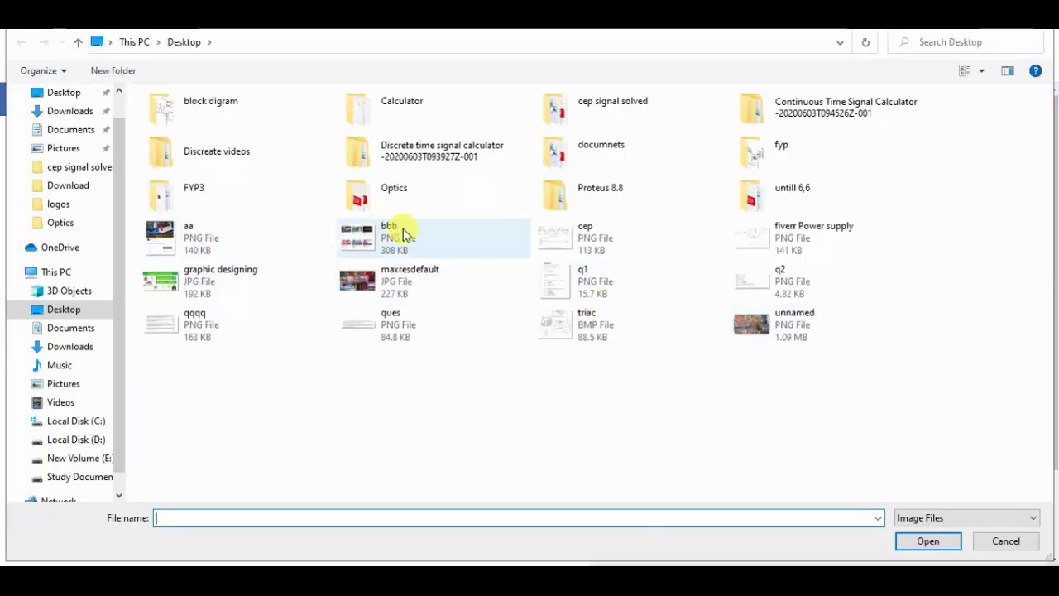
double_click(733, 321)
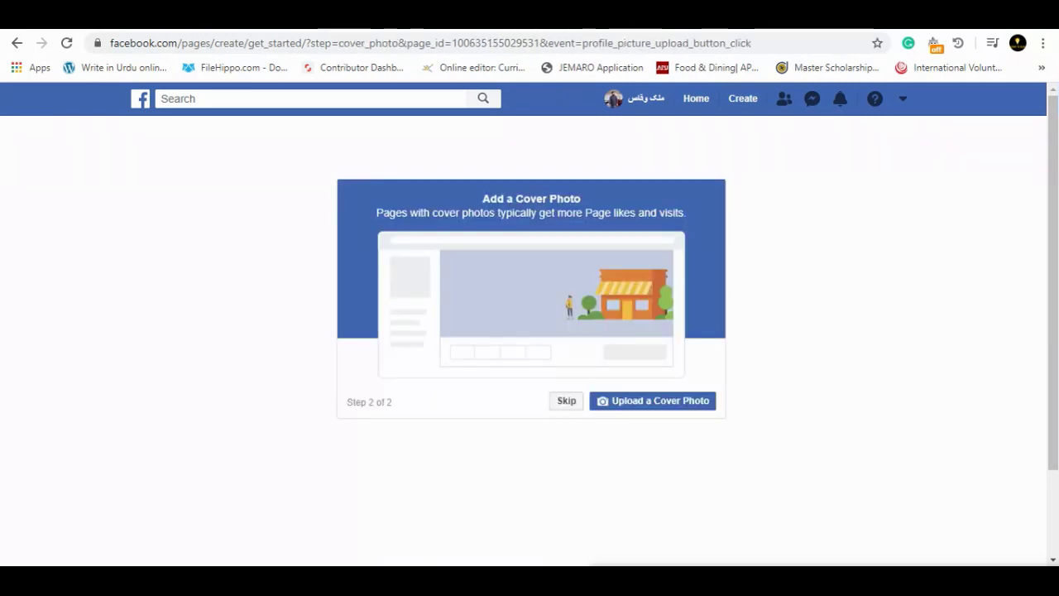
Upload the desktop image "maxresdefault" as the page's cover photo and dismiss the page setup tour.
left_click(641, 403)
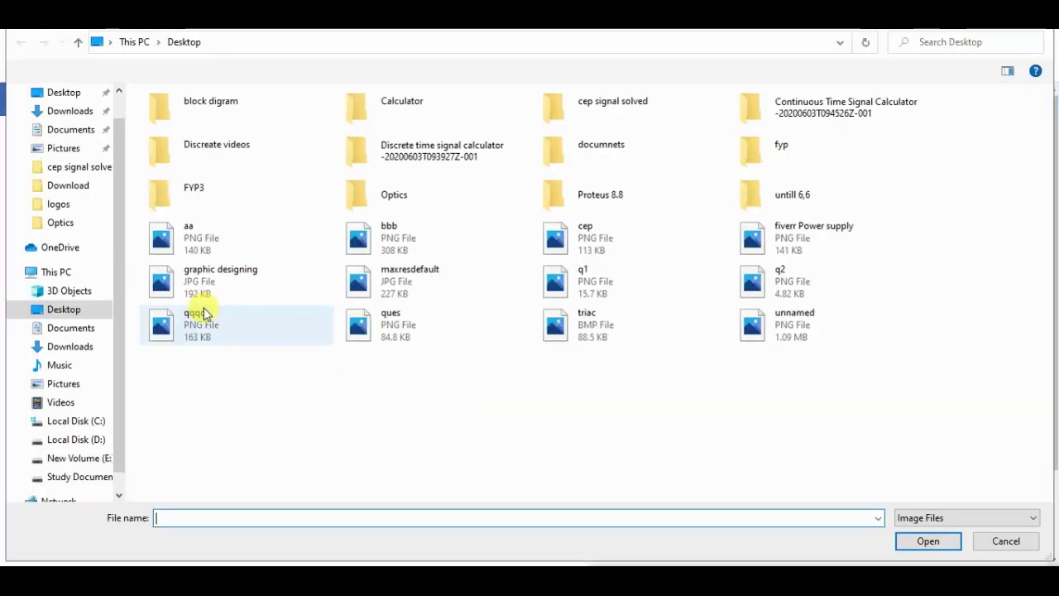
double_click(434, 273)
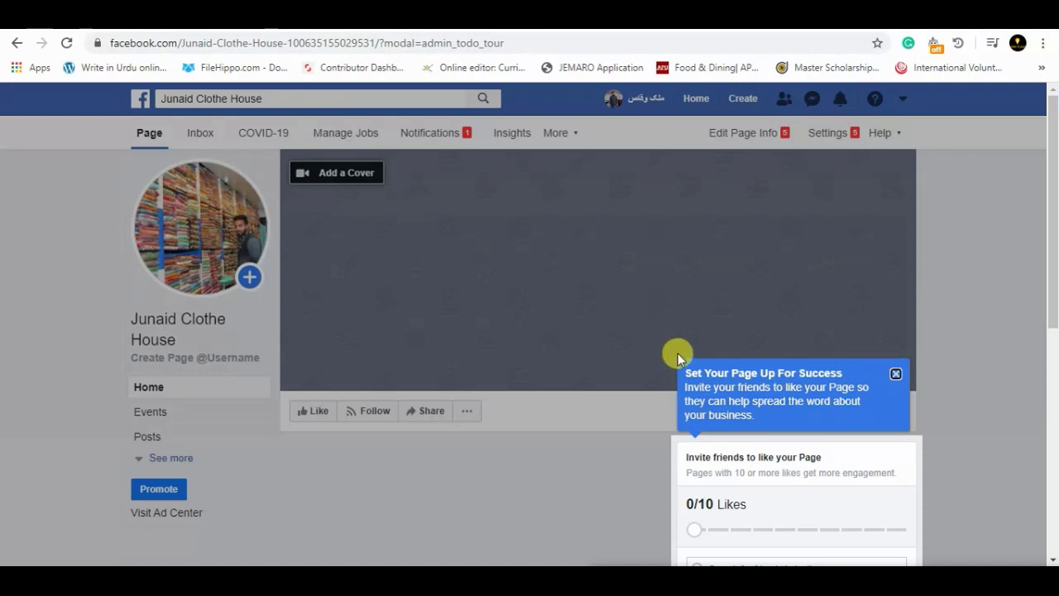
left_click(896, 377)
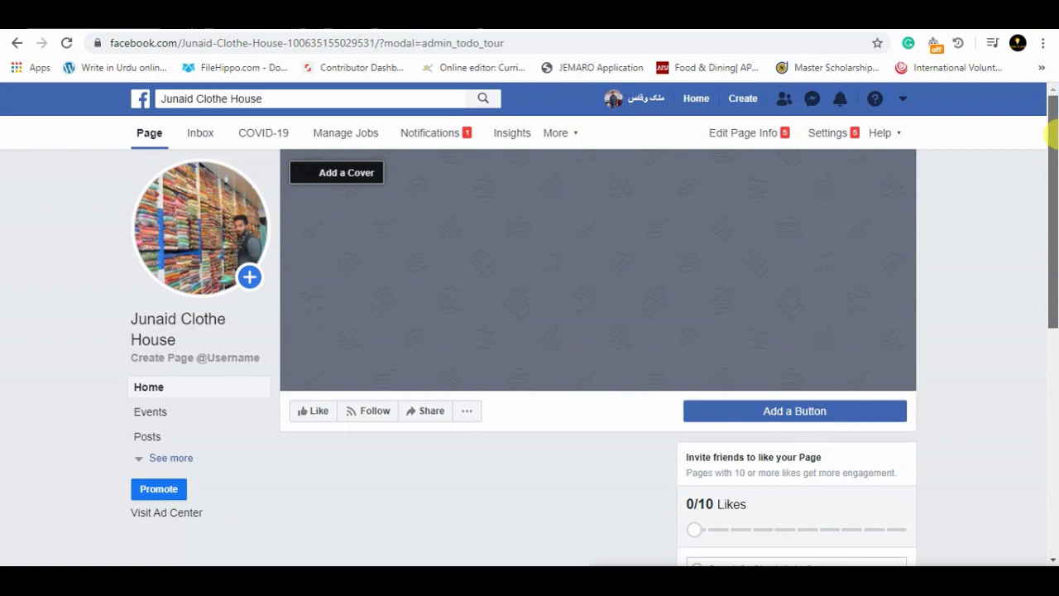
mouse_move(1052, 132)
left_mouse_down()
mouse_move(1048, 213)
mouse_move(1050, 118)
mouse_move(1057, 138)
left_mouse_up()
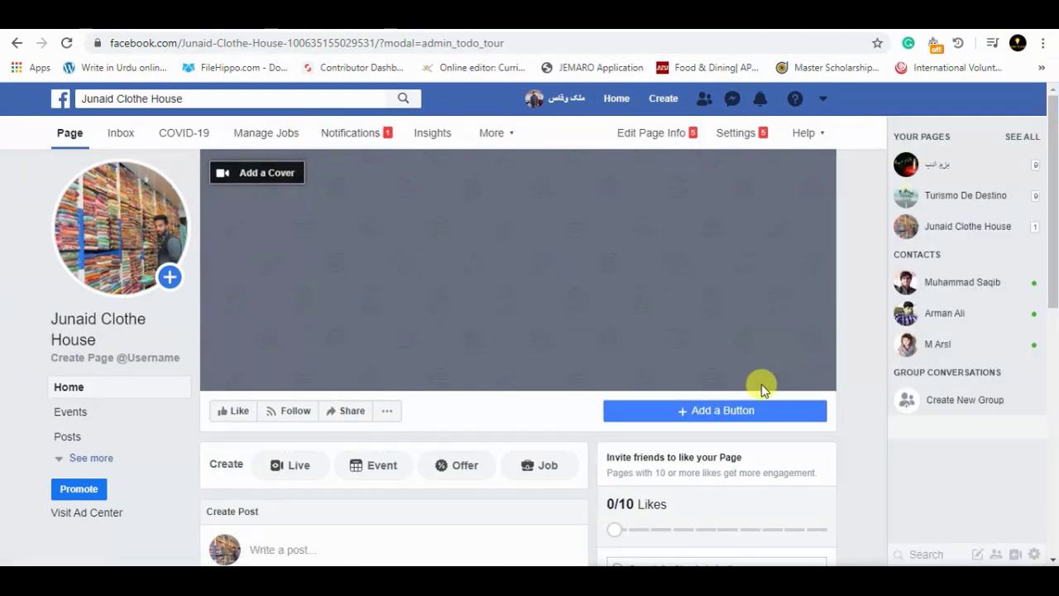
left_click_drag(1052, 264, 1056, 226)
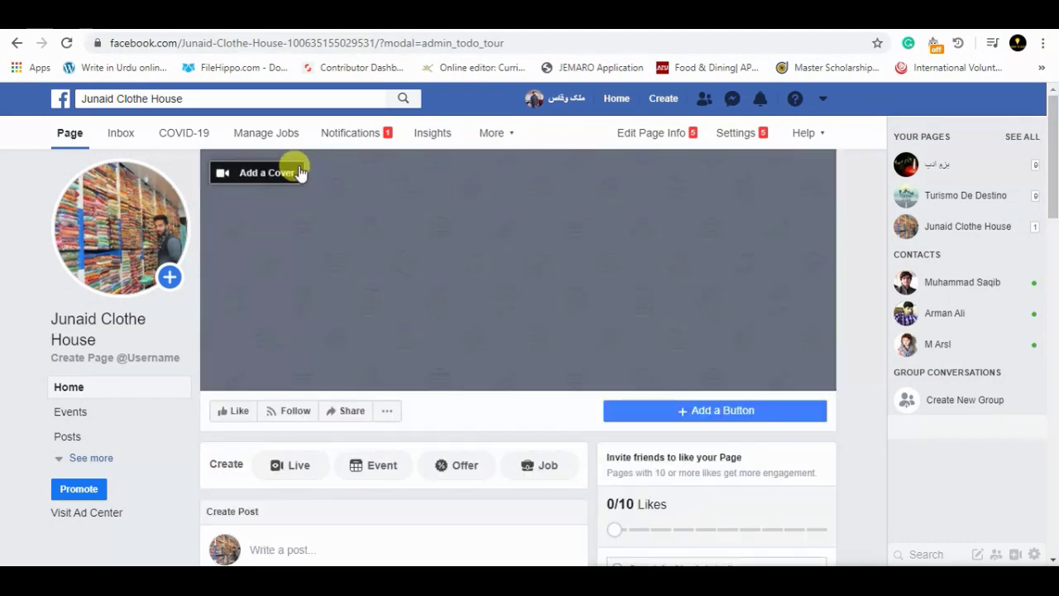
left_click(267, 169)
left_click(263, 203)
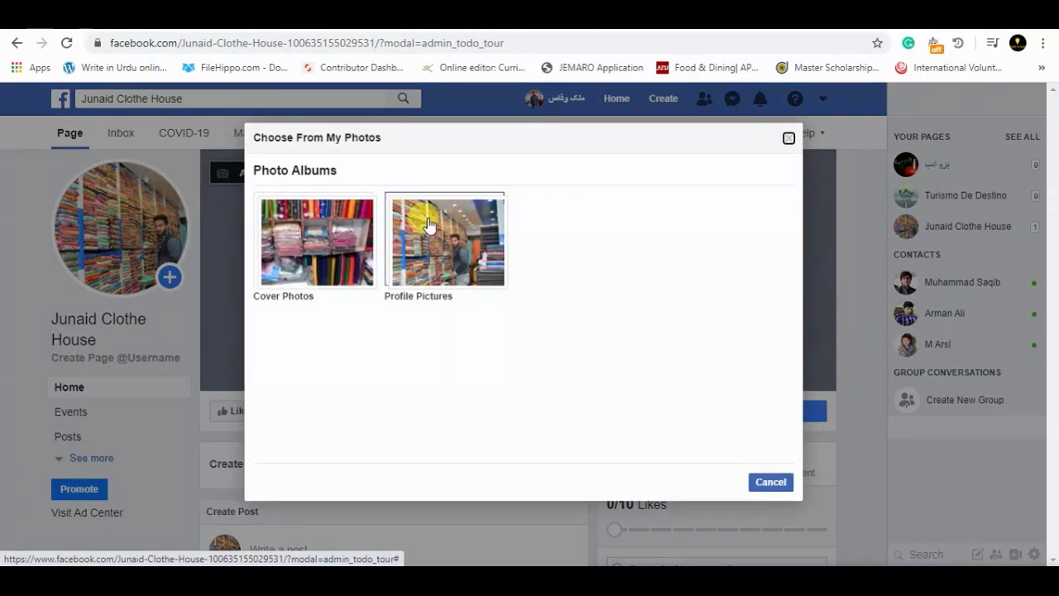
left_click(443, 248)
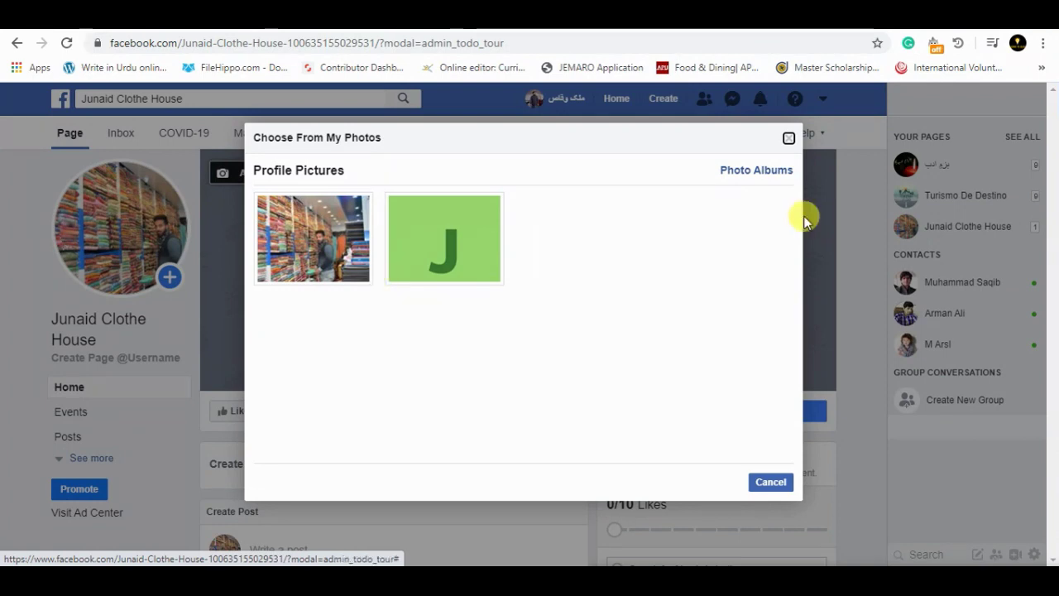
left_click(788, 138)
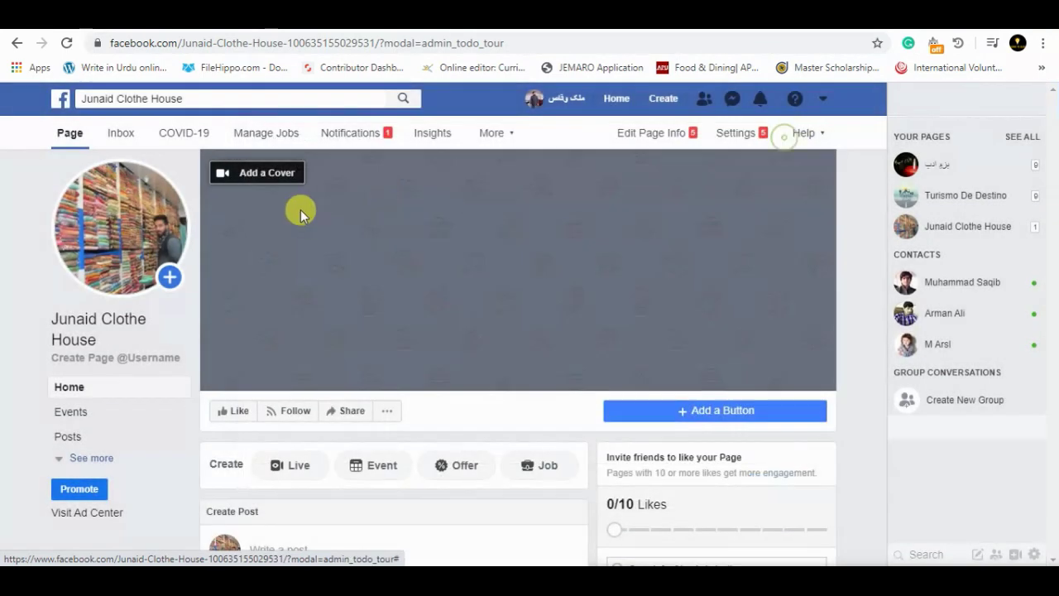
Set the photo from the Cover Photos album as the page cover, shift it down to show the upper fabric rolls, and save it.
left_click(290, 174)
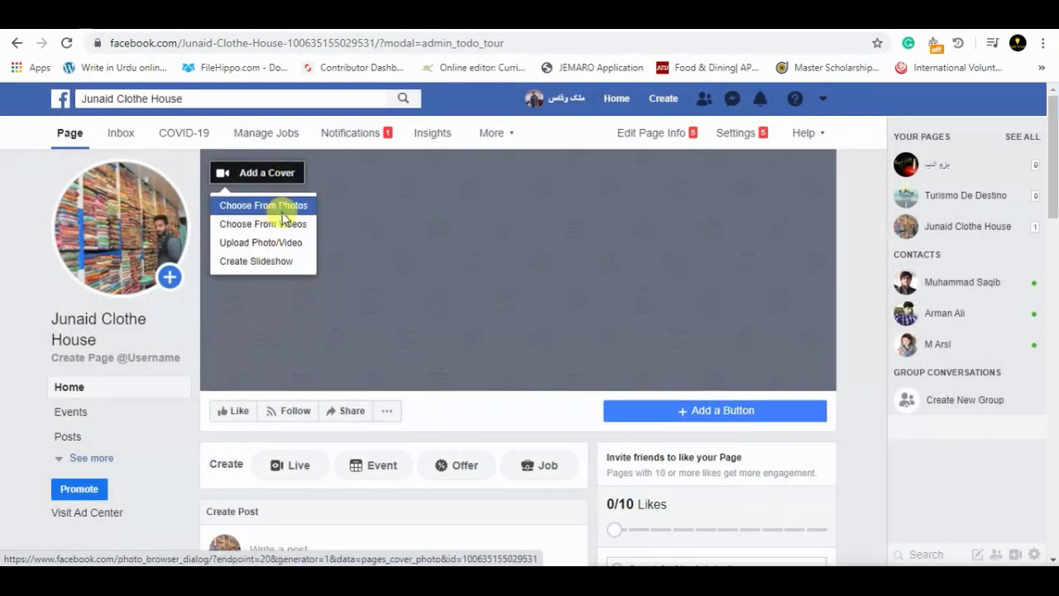
left_click(278, 204)
left_click(313, 242)
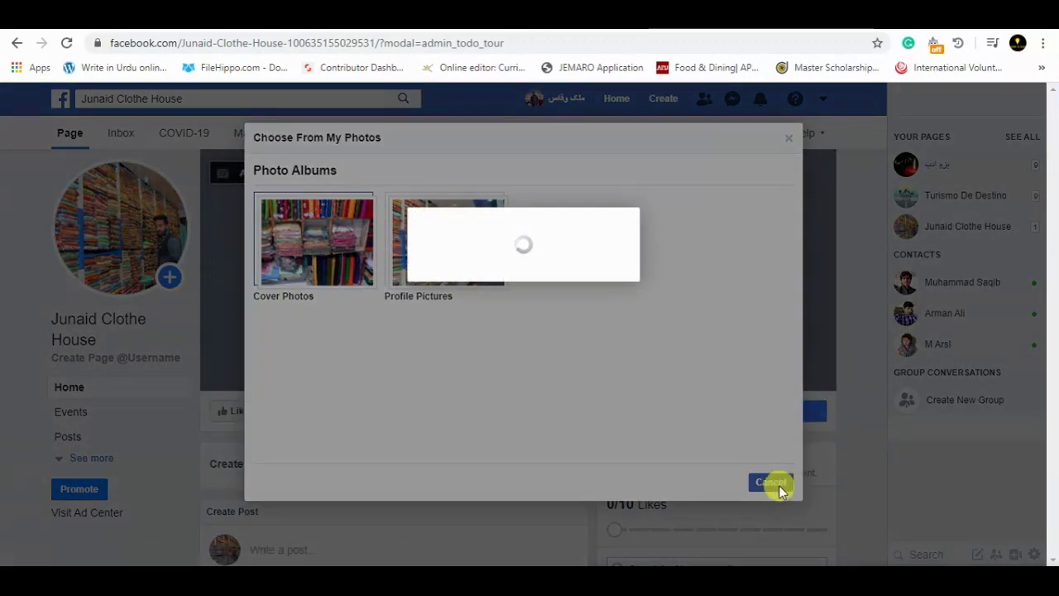
left_click(313, 238)
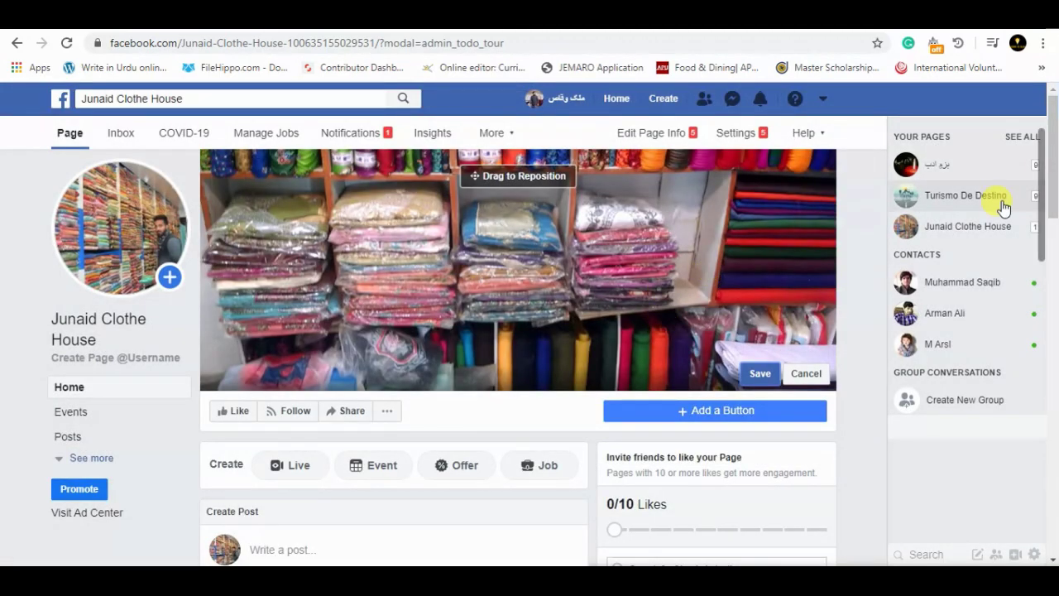
left_click_drag(671, 230, 670, 281)
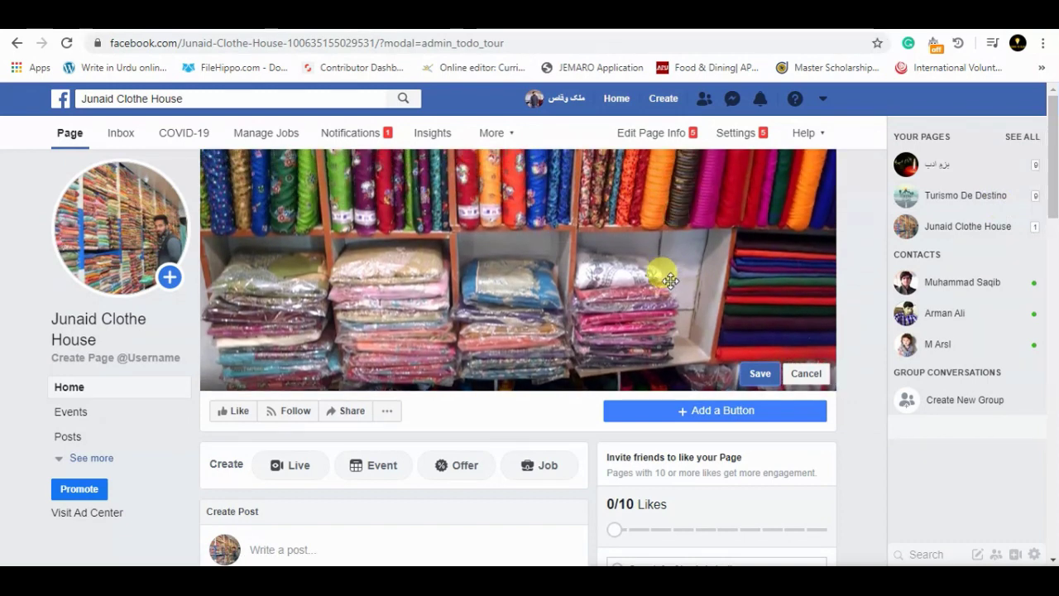
left_click(761, 376)
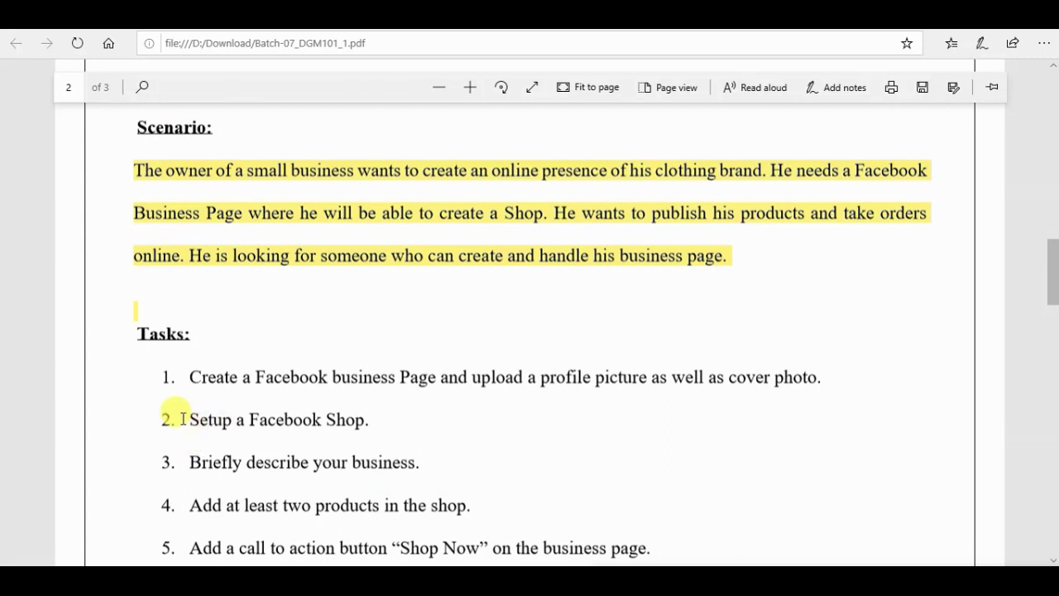
Switch to the assignment PDF and highlight task 2, "Setup a Facebook Shop.", in yellow.
left_click_drag(183, 419, 366, 431)
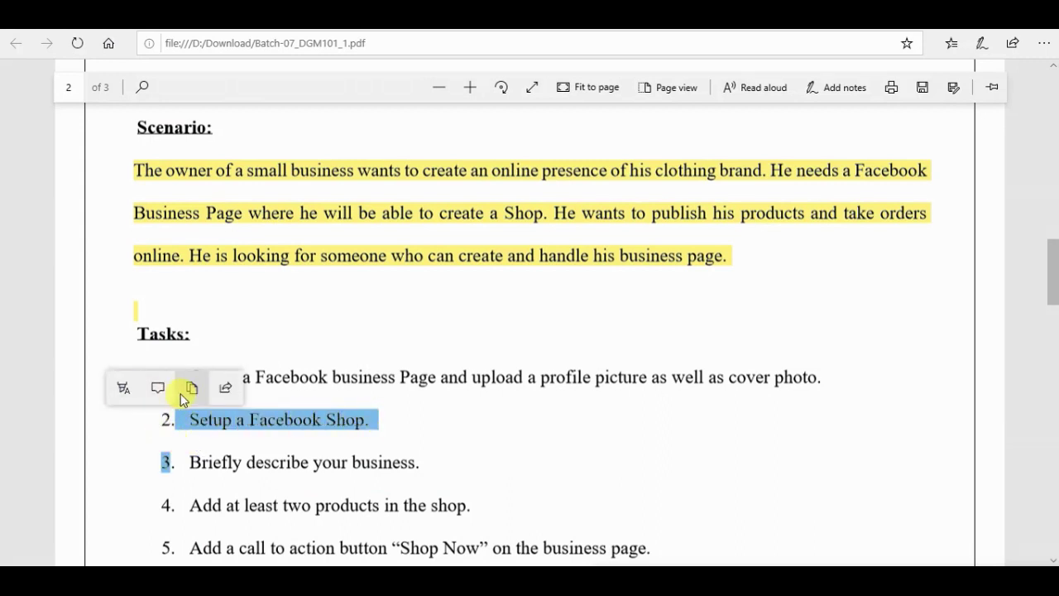
left_click(123, 387)
left_click(128, 420)
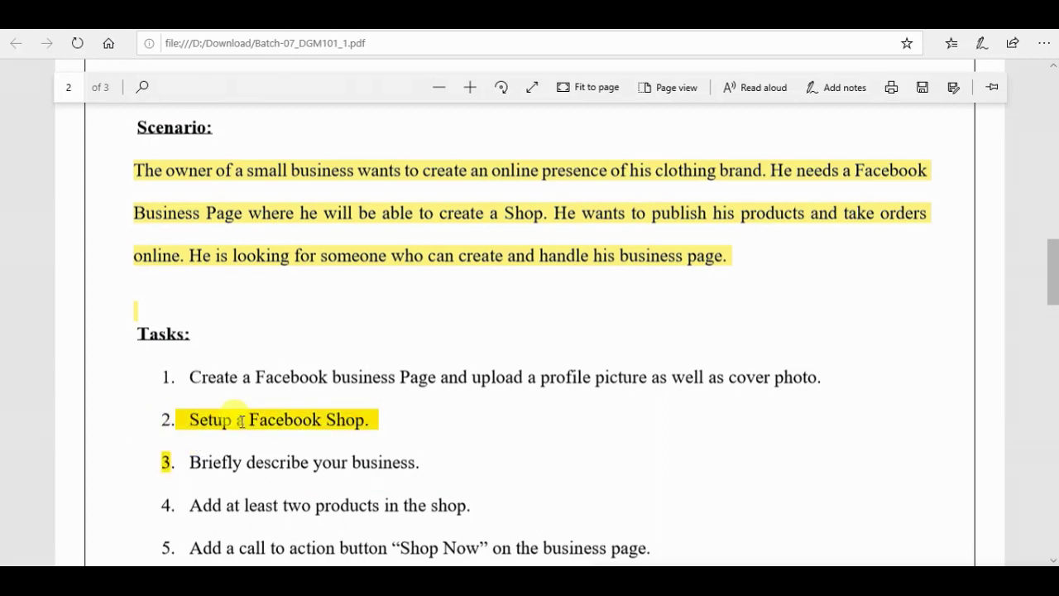
Copy "Setup a Facebook Shop" into the Word document below the page screenshot as a bold heading, followed by a new line.
key("ctrl+c")
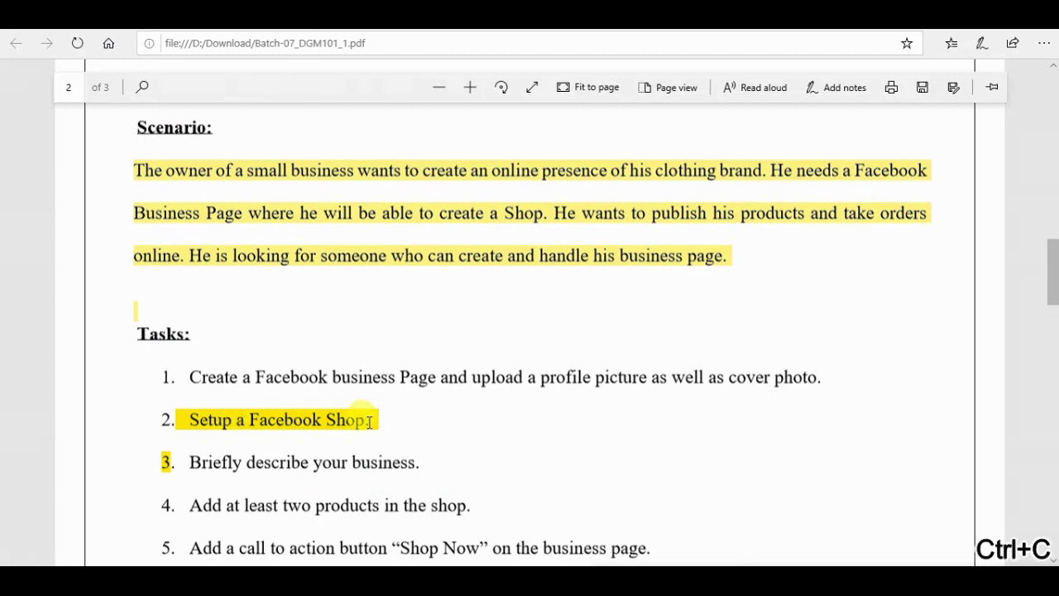
left_click_drag(369, 421, 189, 421)
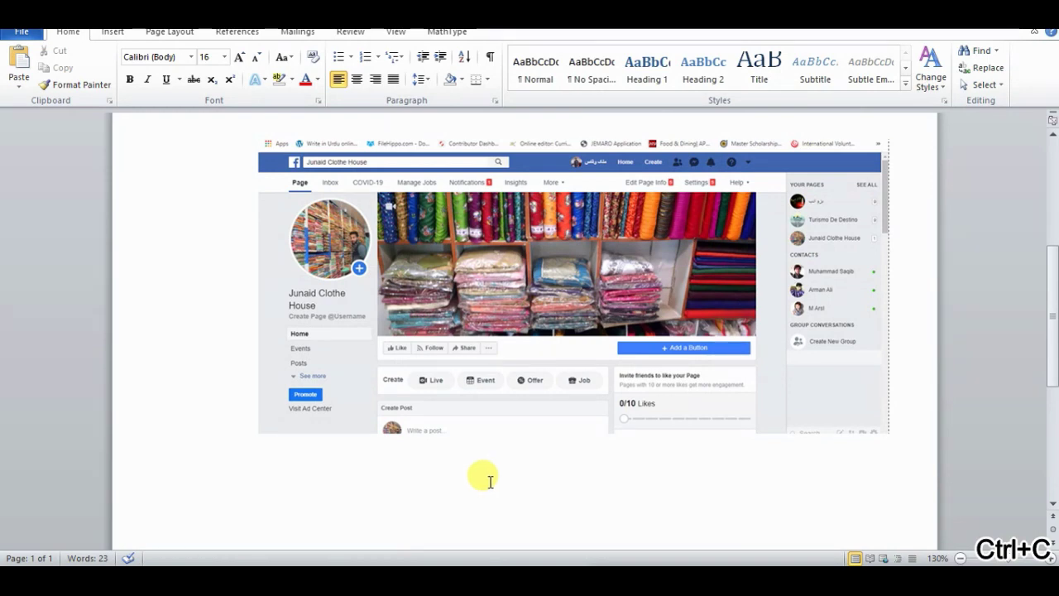
key("ctrl+v")
left_click_drag(477, 508, 237, 503)
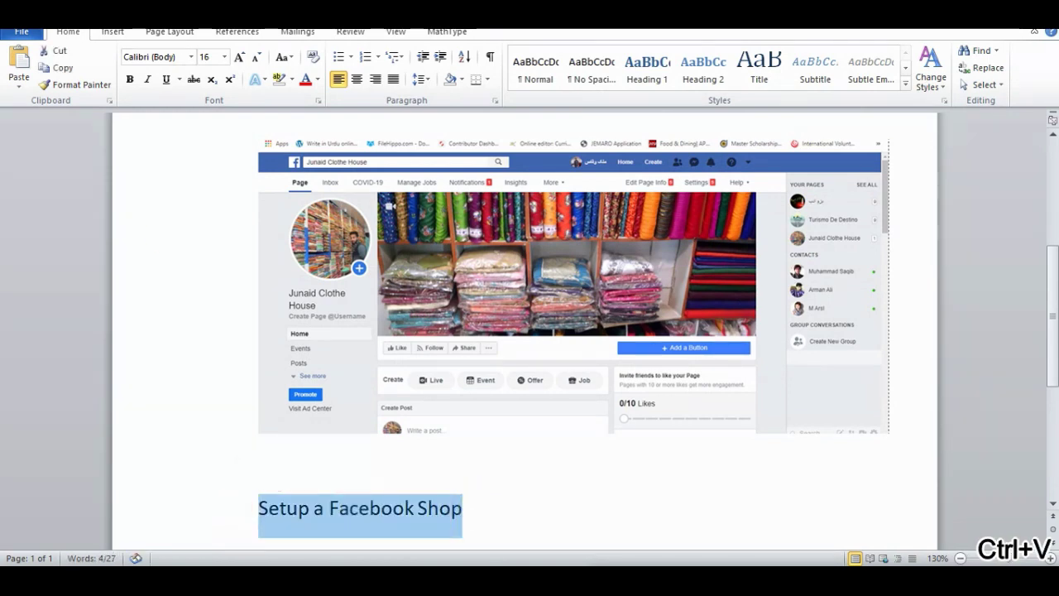
left_click(134, 82)
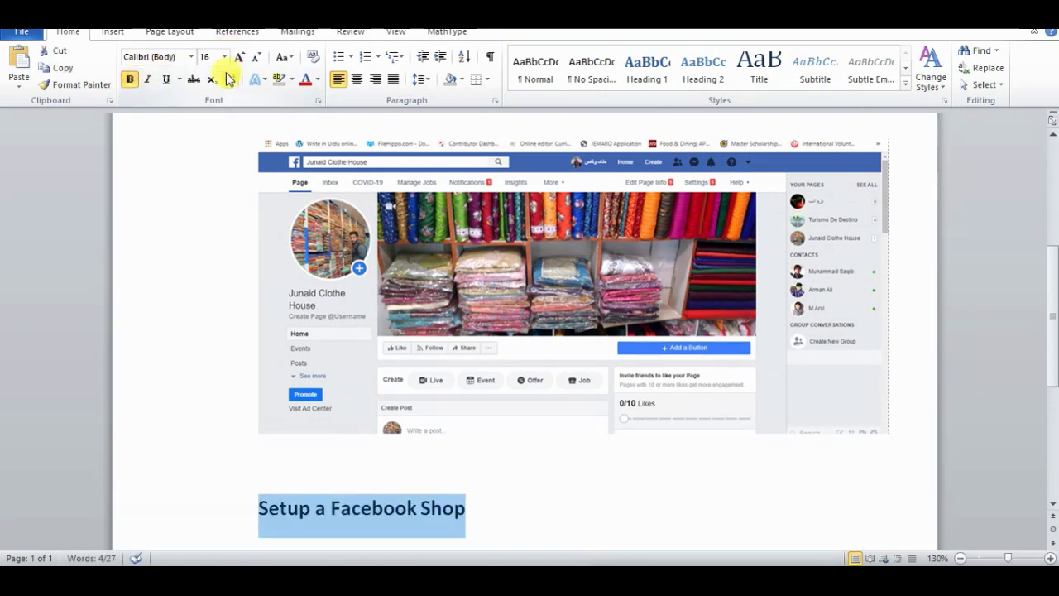
left_click(526, 510)
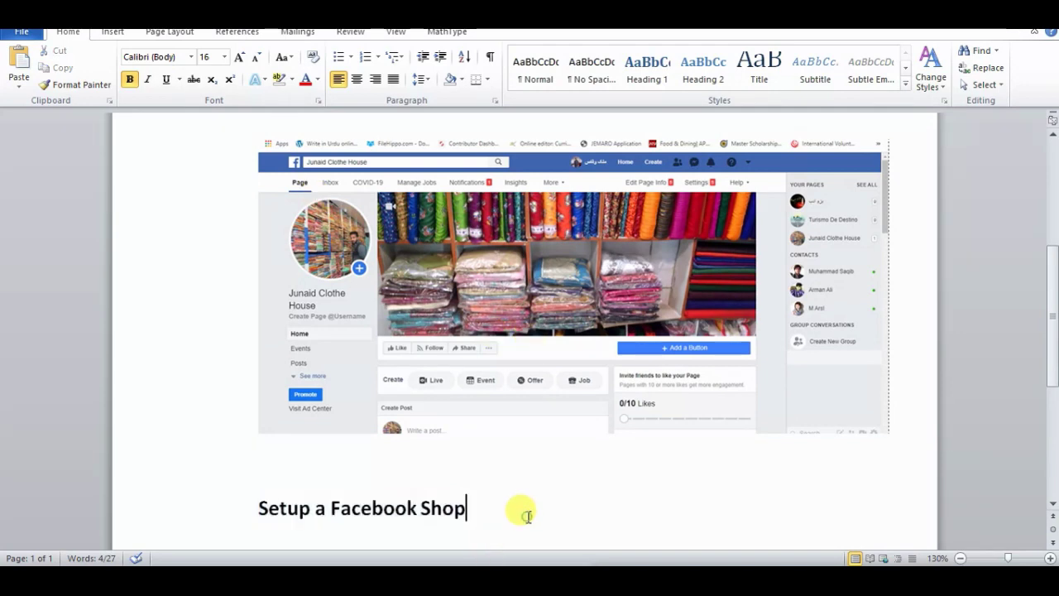
key("Return")
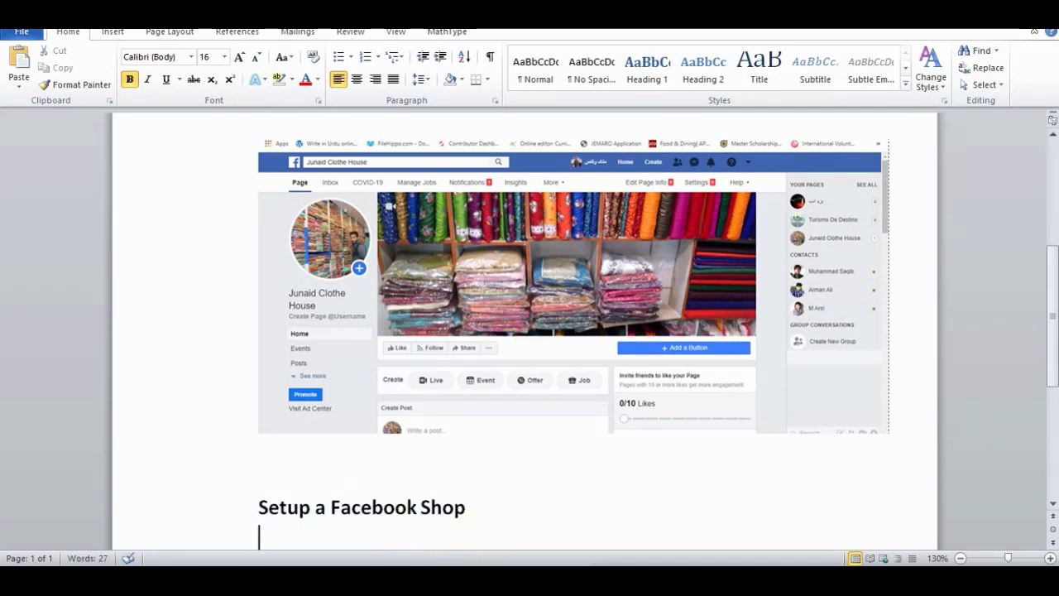
Recheck the shop task in the assignment PDF and open the Shop section of the clothing business page on Facebook.
key("alt+Tab")
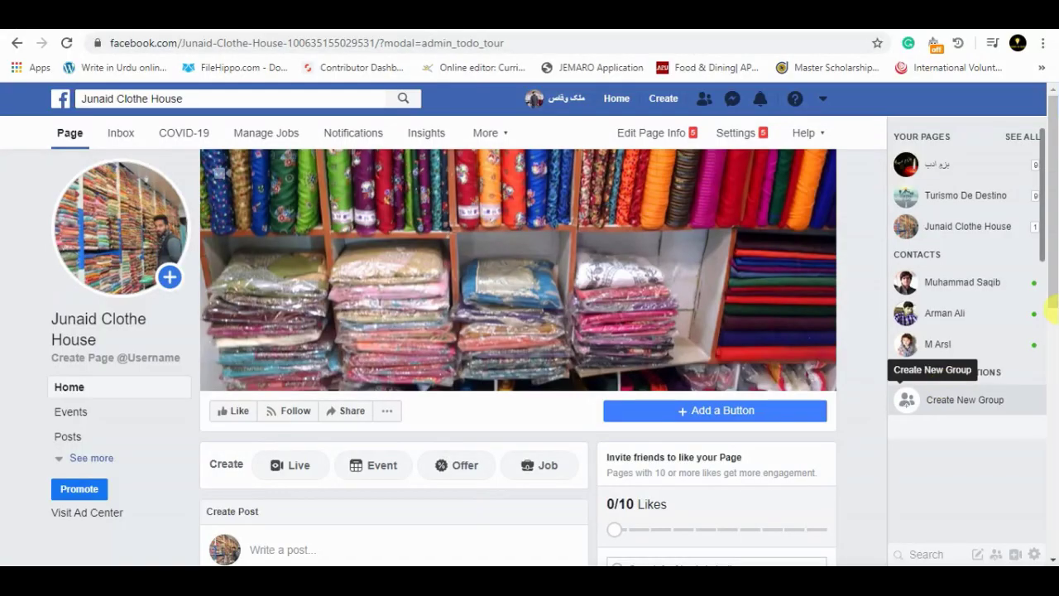
scroll(1049, 248, "down", 1)
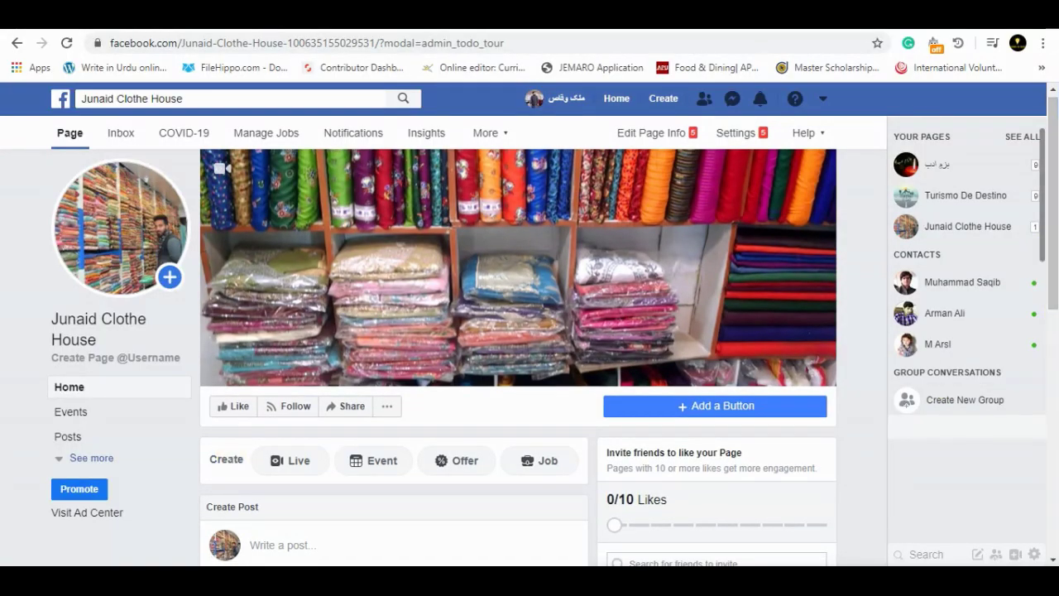
key("alt+Tab")
left_click(252, 421)
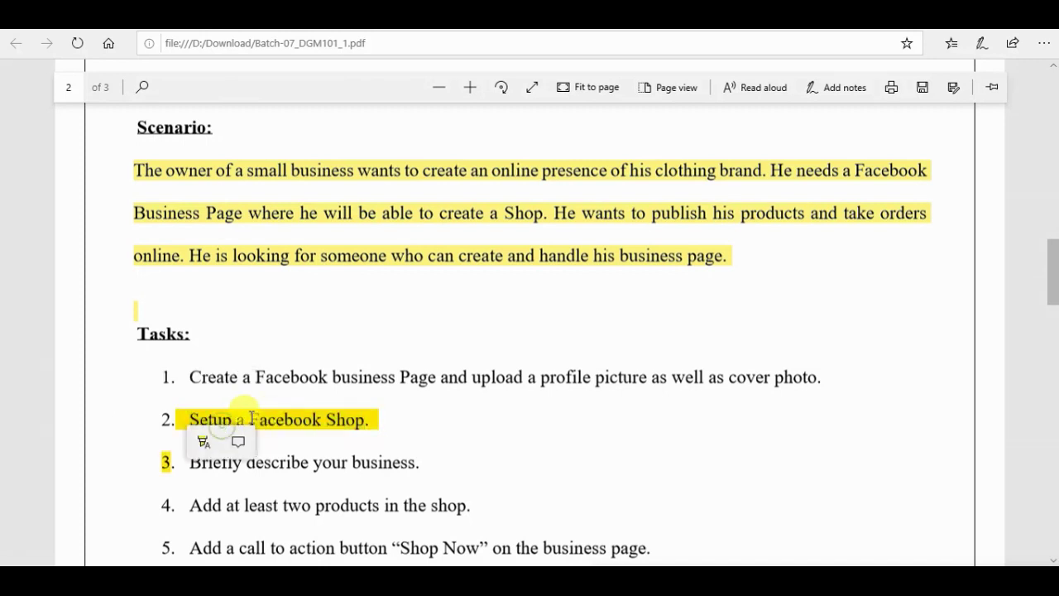
left_click(514, 435)
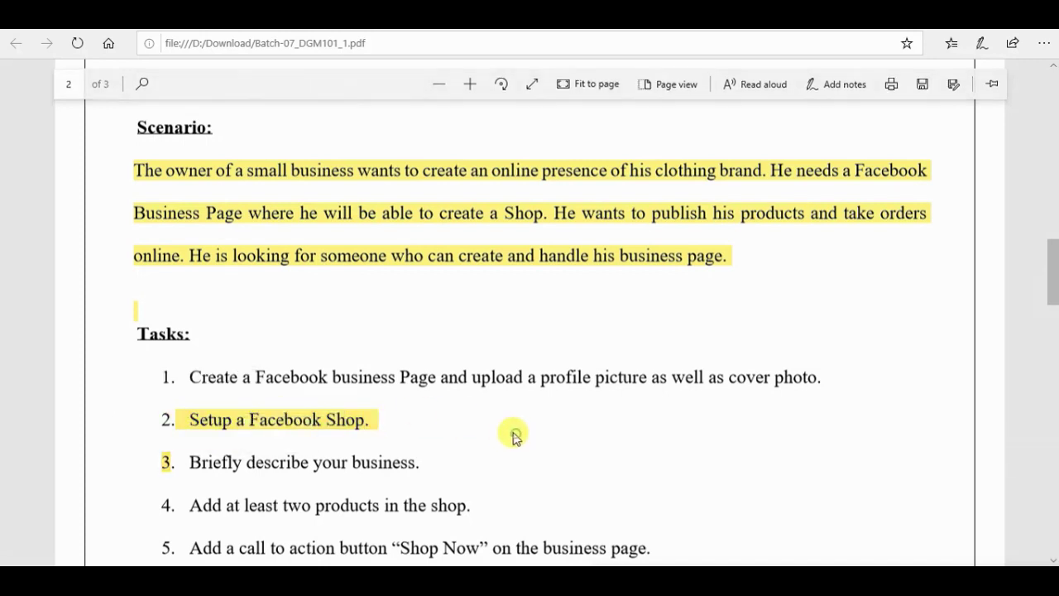
key("alt+Tab")
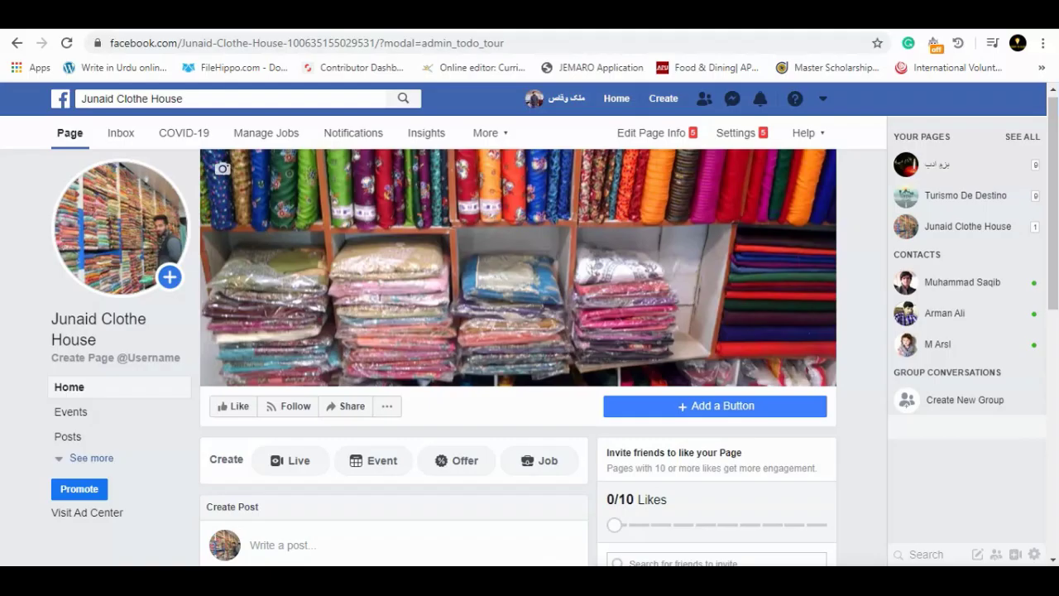
left_click(66, 458)
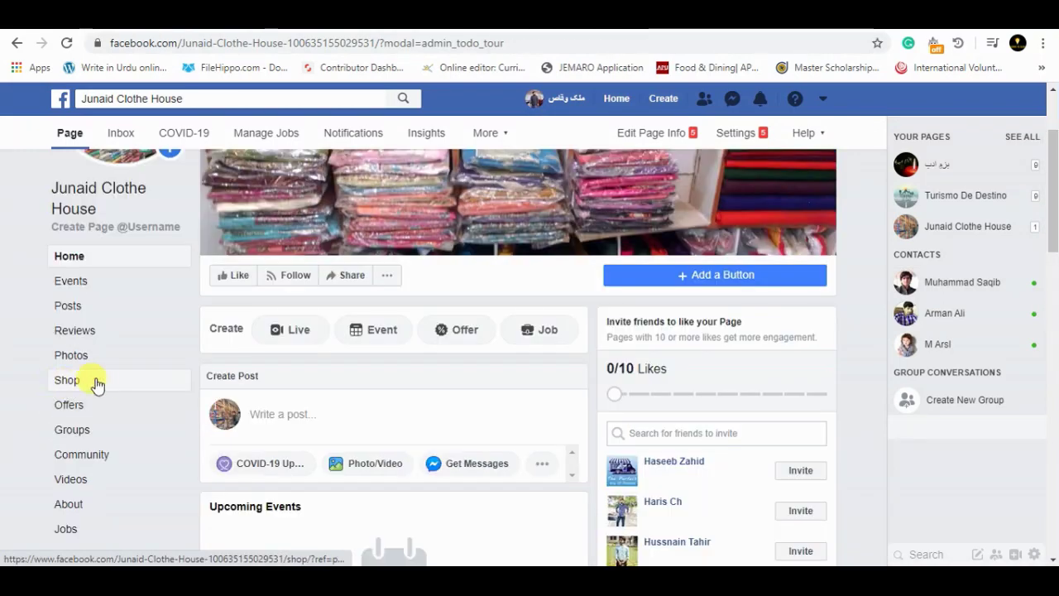
left_click(97, 383)
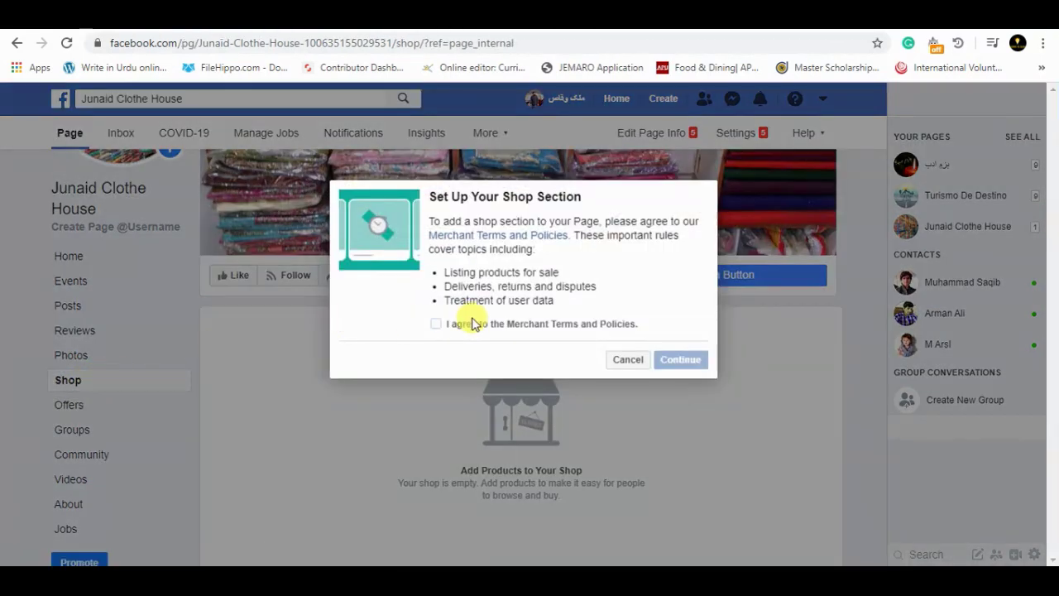
Accept the Merchant Terms and Policies for the shop section and capture a screenshot of the setup dialog.
left_click_drag(413, 196, 586, 202)
left_click(502, 227)
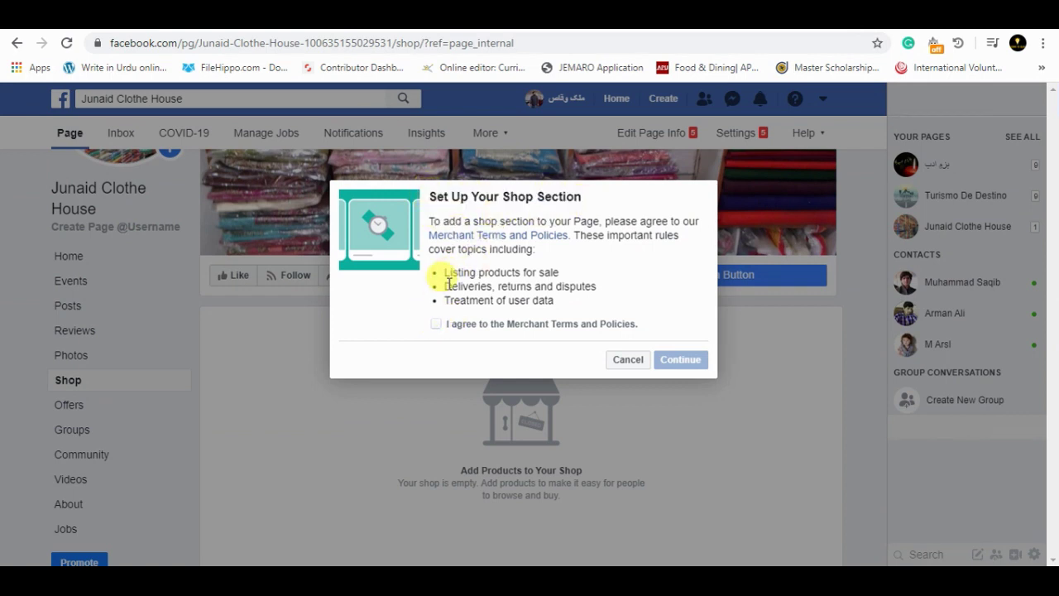
left_click(437, 323)
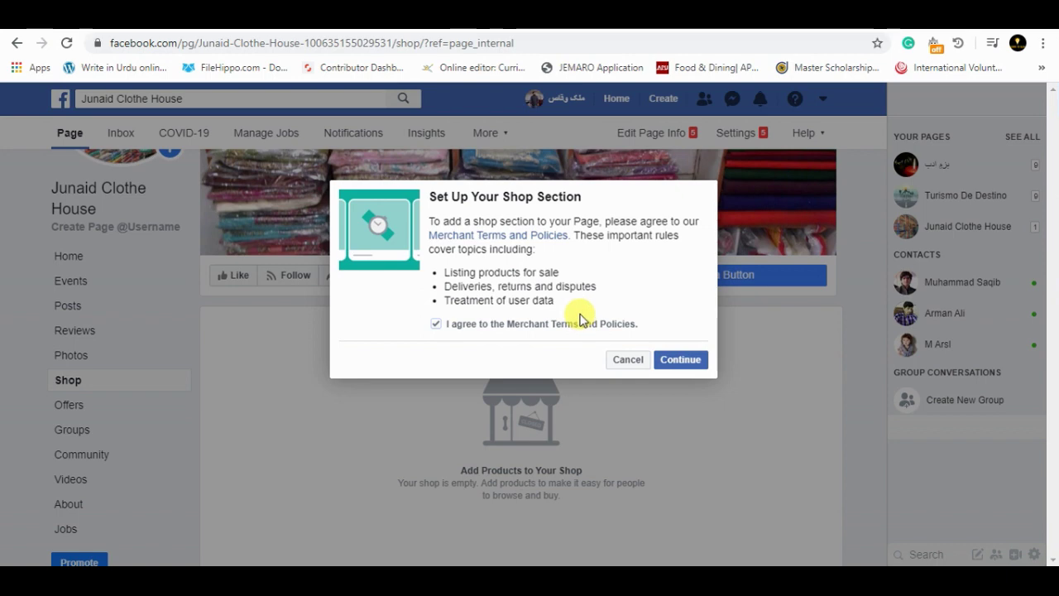
key("super+shift+s")
left_click_drag(293, 134, 751, 409)
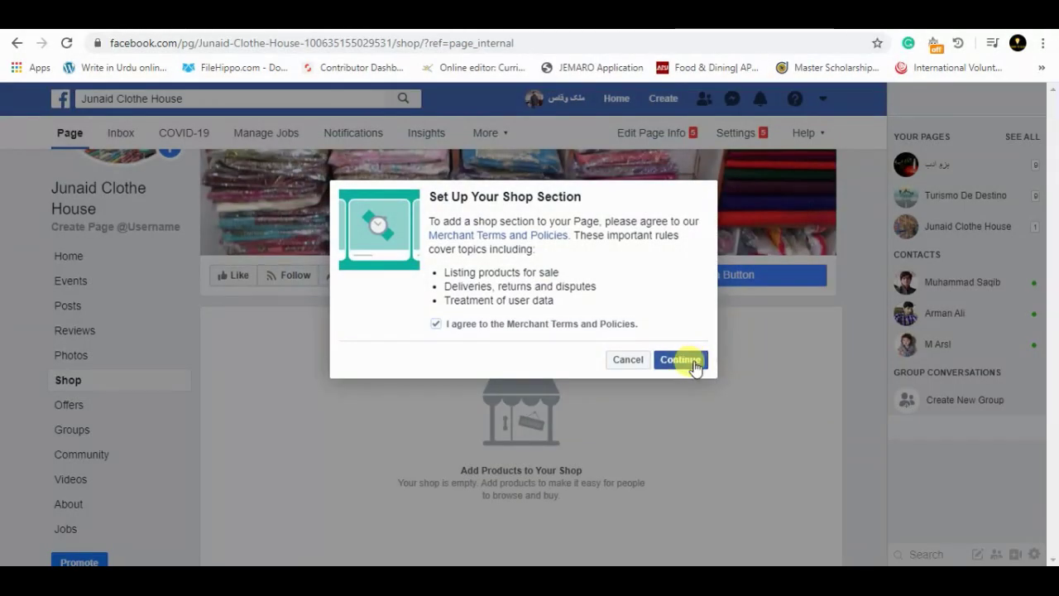
Continue the shop setup with Message to Buy as the checkout method and Pakistani Rupee as the currency, and save it.
left_click(693, 364)
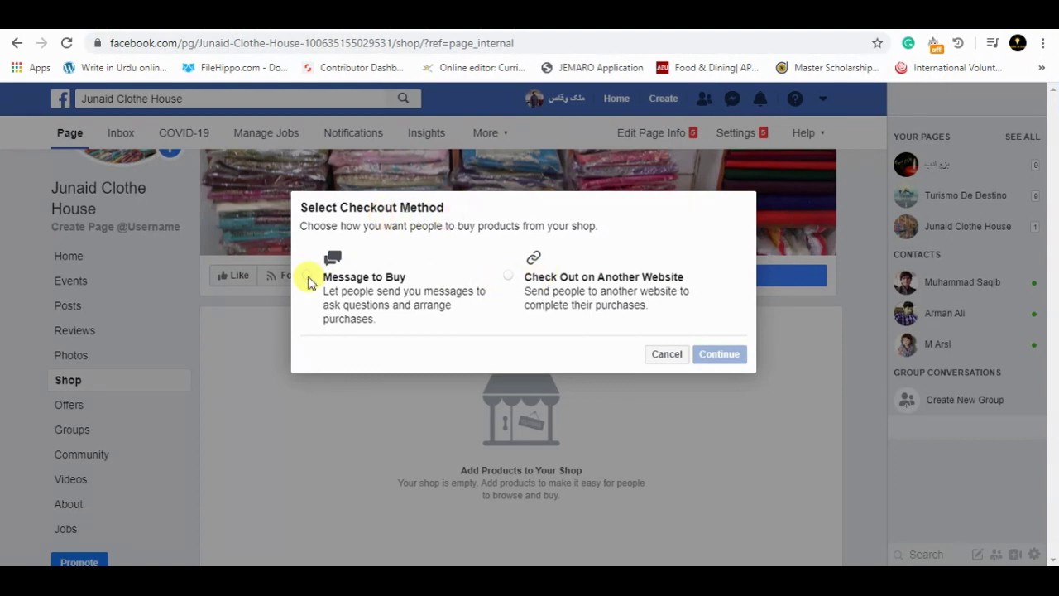
left_click(307, 279)
left_click(720, 355)
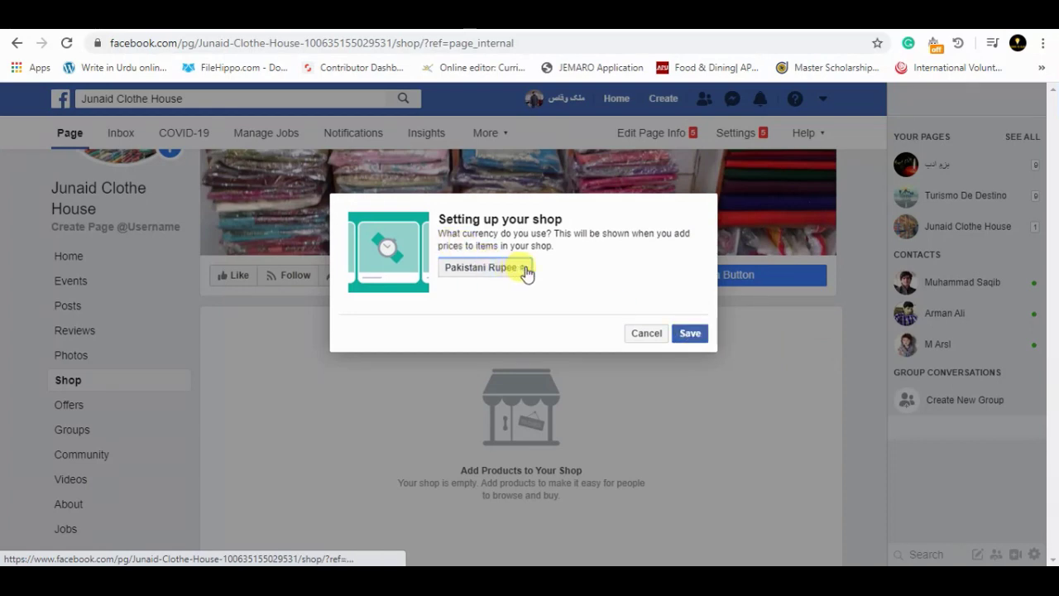
left_click(707, 336)
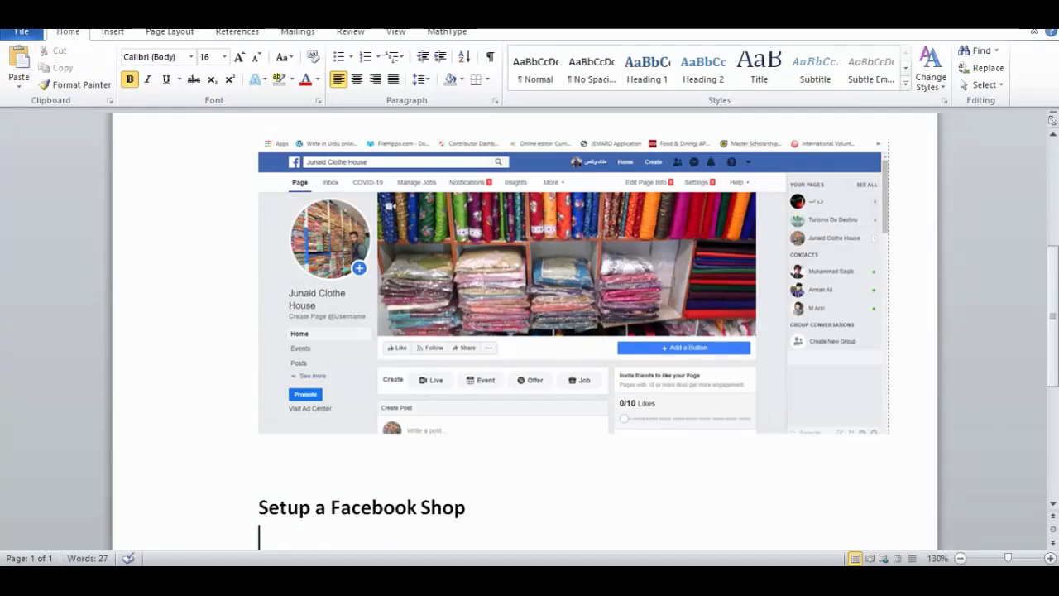
Insert the terms dialog screenshot under the "Setup a Facebook Shop" heading in Word, followed by a capture of the "Welcome to Your Shop!" page.
key("ctrl+v")
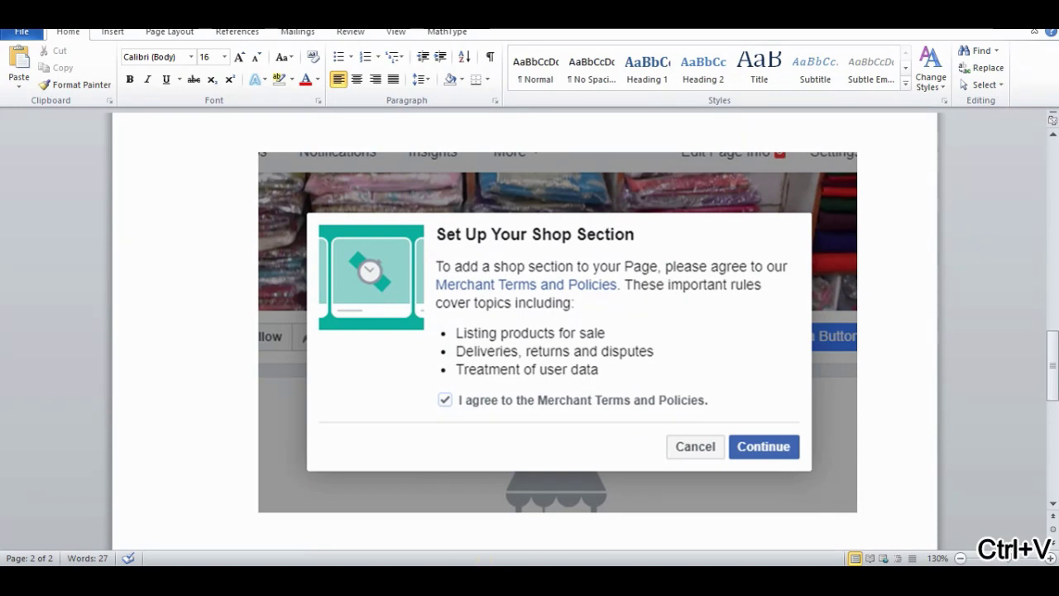
left_click(430, 563)
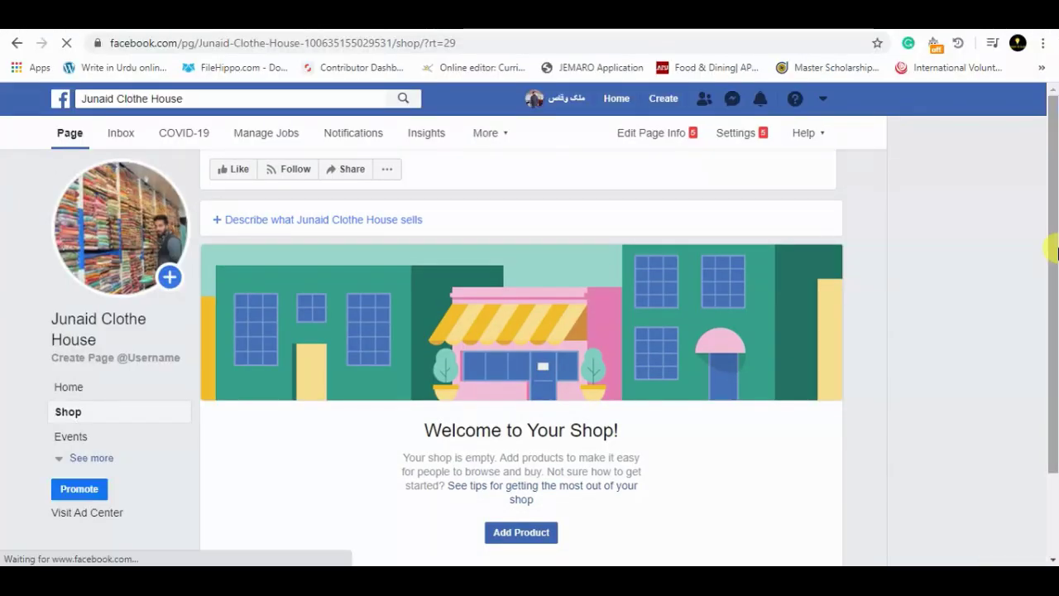
key("super+shift+s")
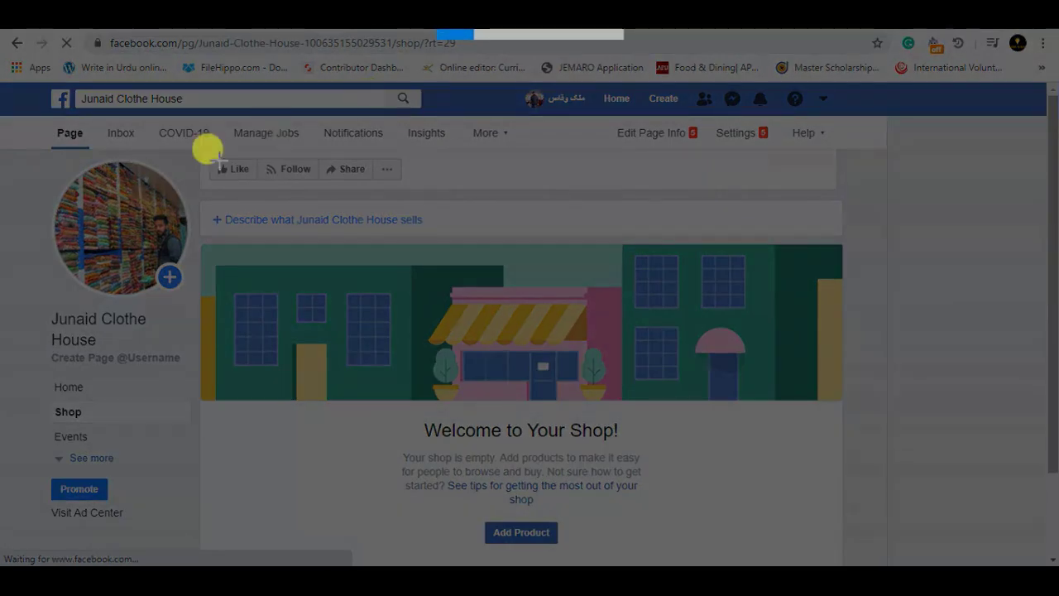
left_click_drag(180, 206, 1022, 518)
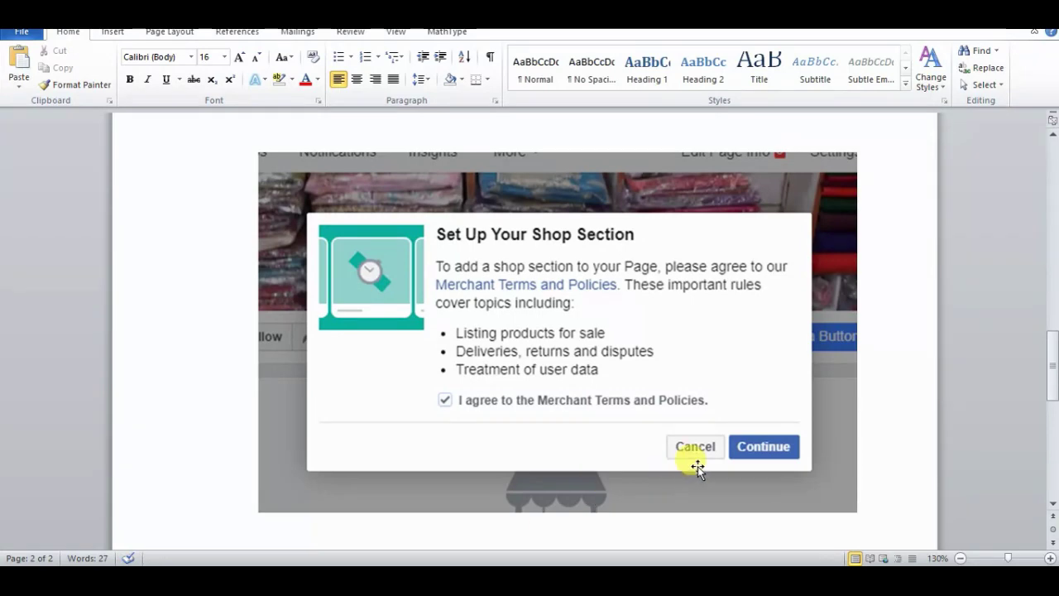
key("ctrl+v")
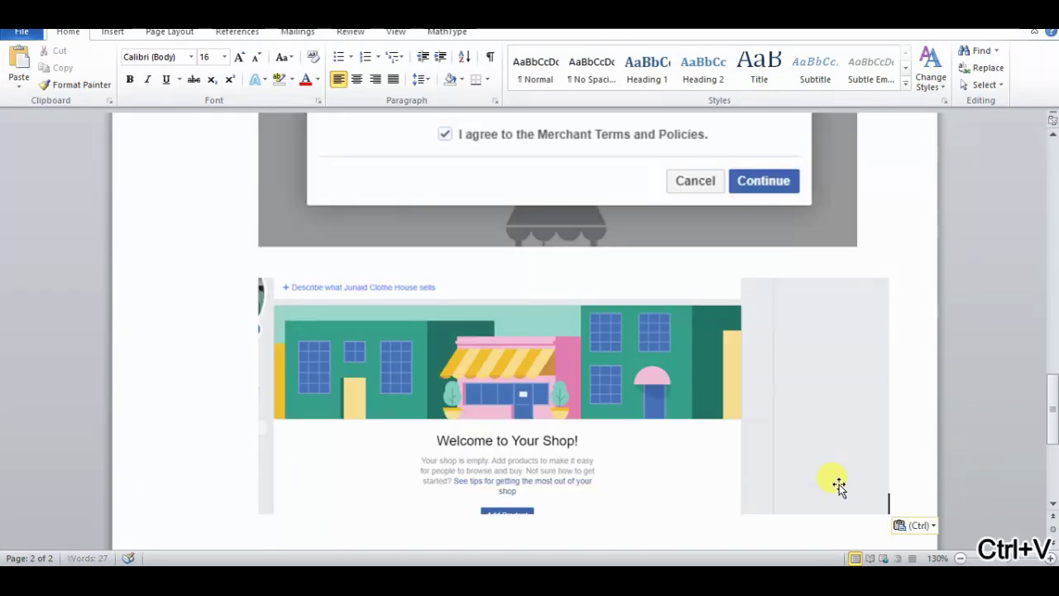
Switch to the assignment PDF and copy task 3, "Briefly describe your business.", including its number.
left_click_drag(1052, 411, 1051, 438)
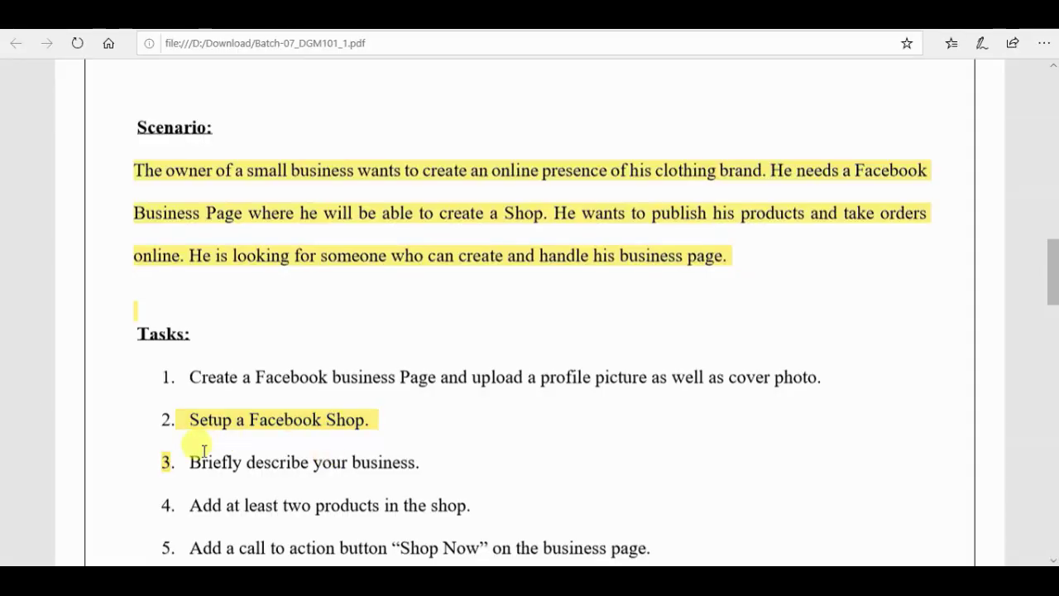
left_click_drag(191, 461, 421, 459)
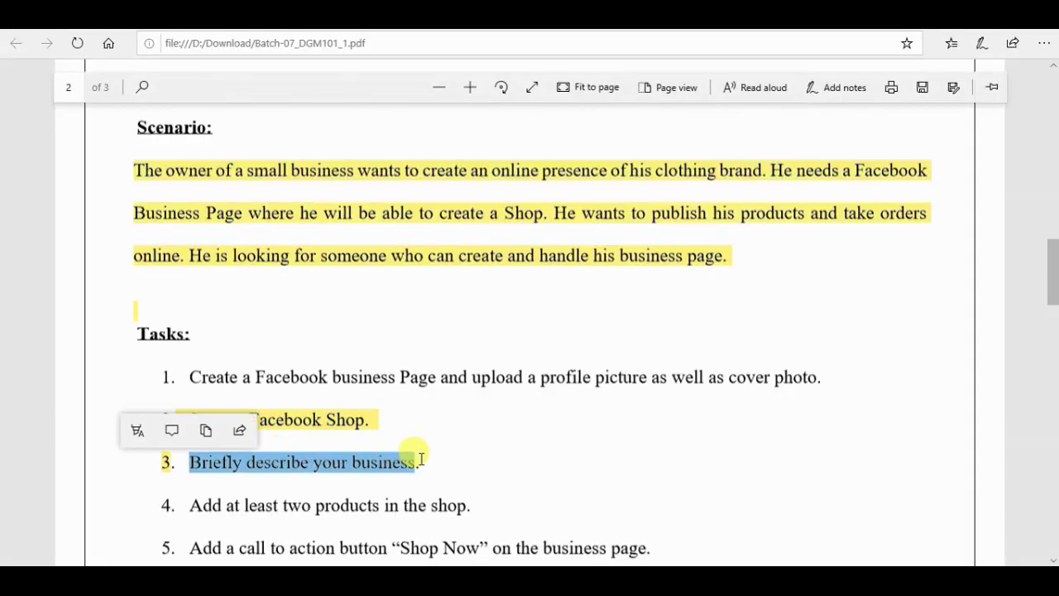
left_click_drag(159, 461, 428, 457)
left_click(177, 431)
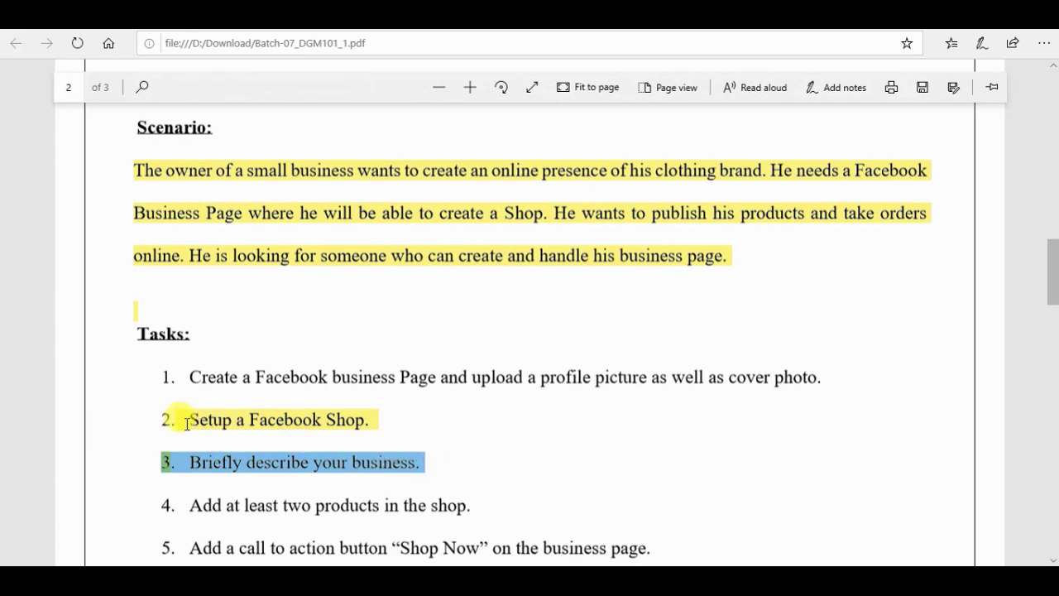
Return to the page's Shop section on Facebook, dismiss the product tip, and open the field describing what the business sells.
key("alt+Tab")
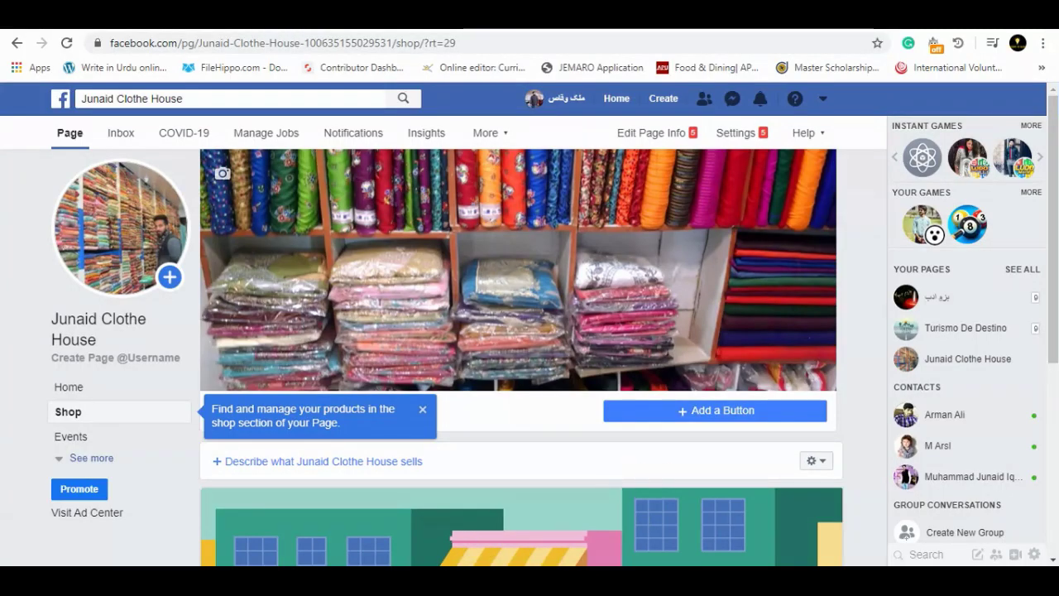
left_click_drag(1053, 278, 1053, 395)
scroll(1032, 410, "up", 2)
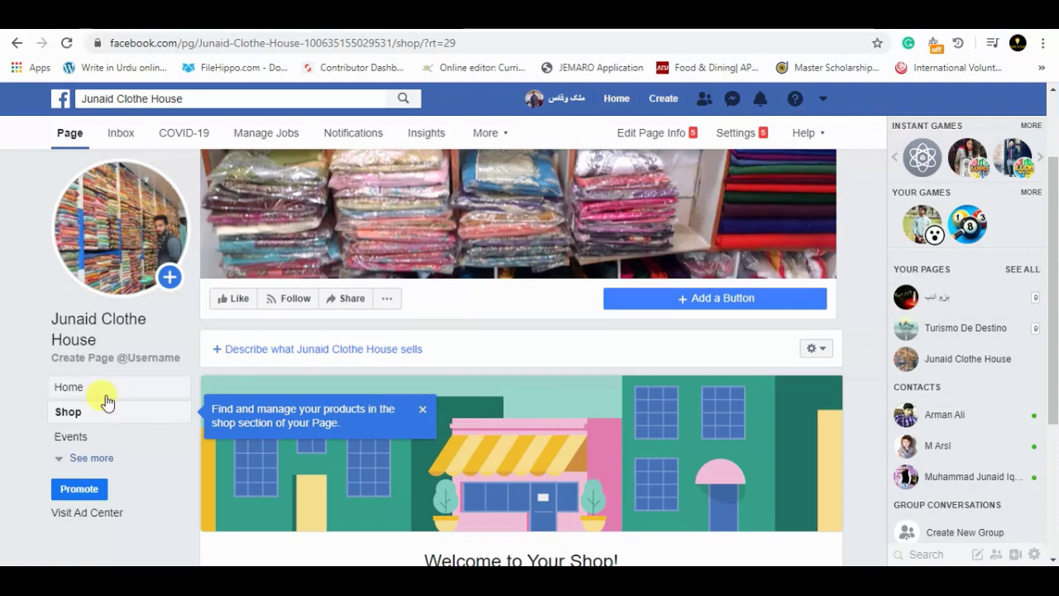
left_click(73, 412)
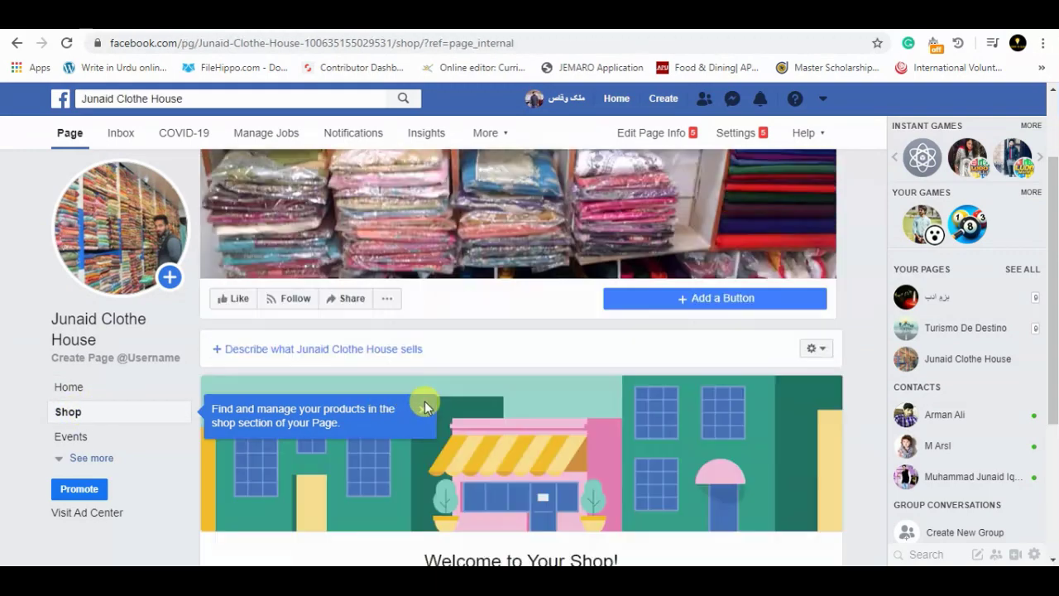
left_click(423, 403)
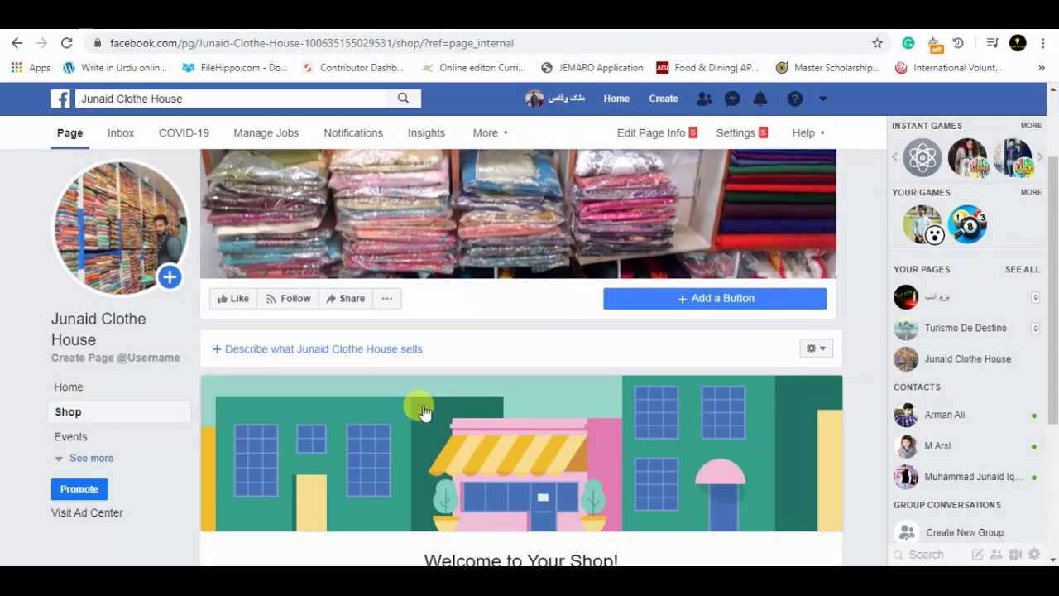
left_click(343, 349)
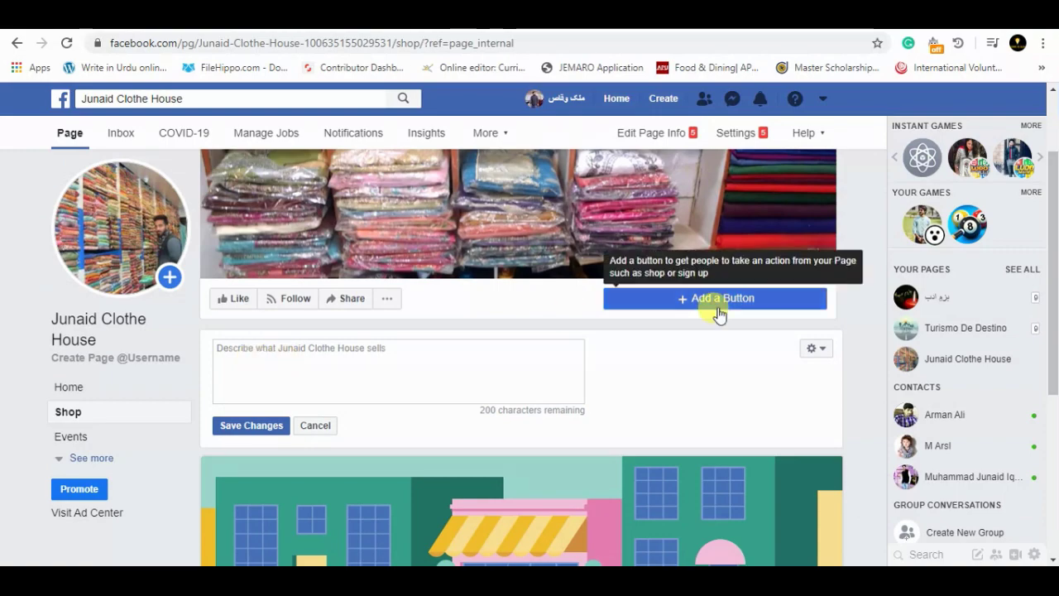
left_click_drag(1050, 271, 1050, 281)
Paste "3. Briefly describe your business." below the shop screenshot in Word, separated by a blank line and cleared of stray characters.
scroll(1042, 273, "down", 1)
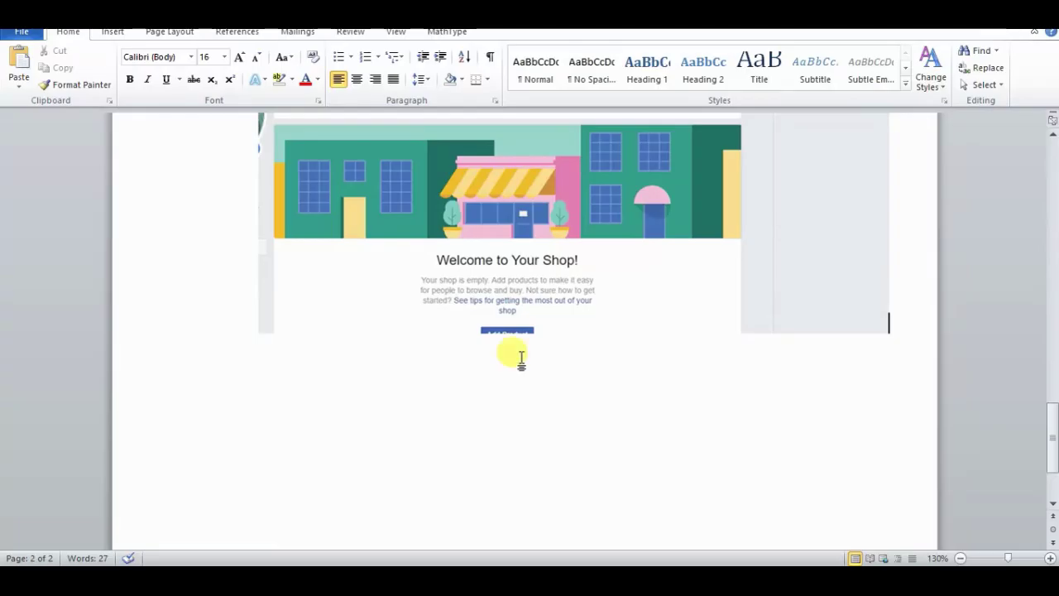
key("ctrl+v")
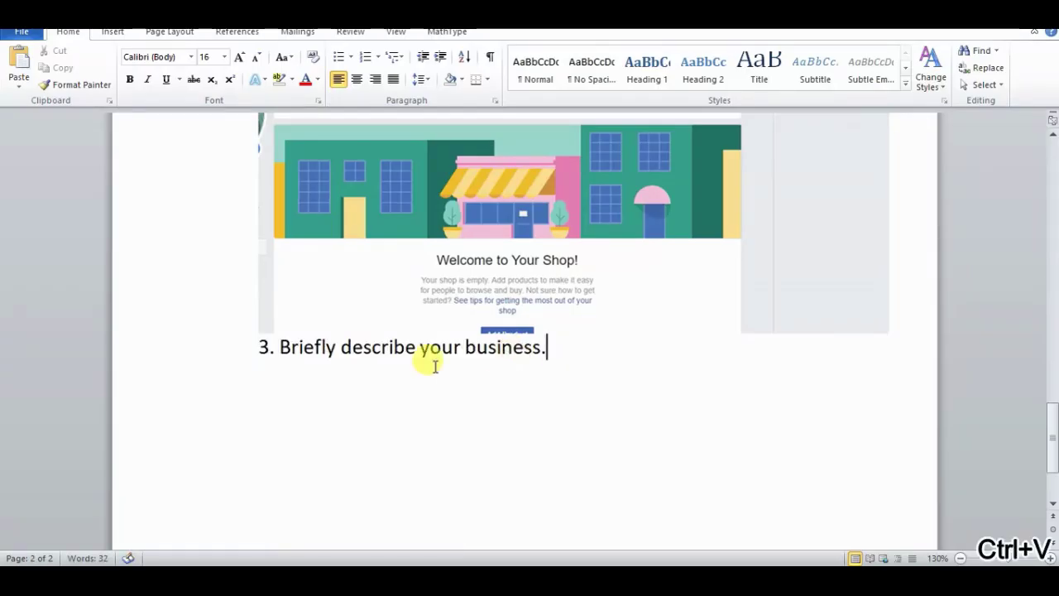
left_click(909, 329)
key("Return")
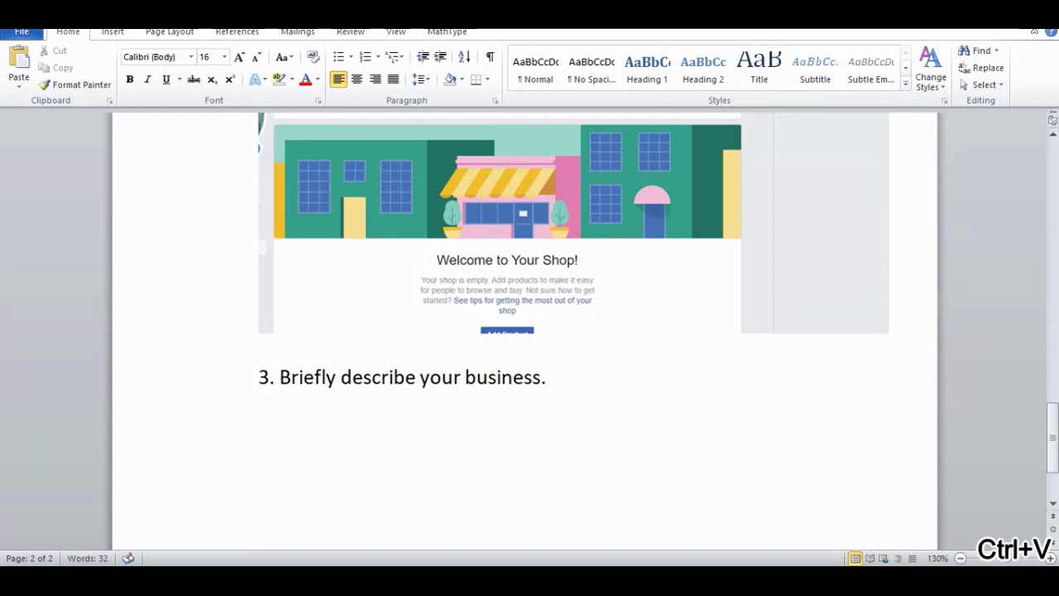
left_click(664, 401)
type(".com\\")
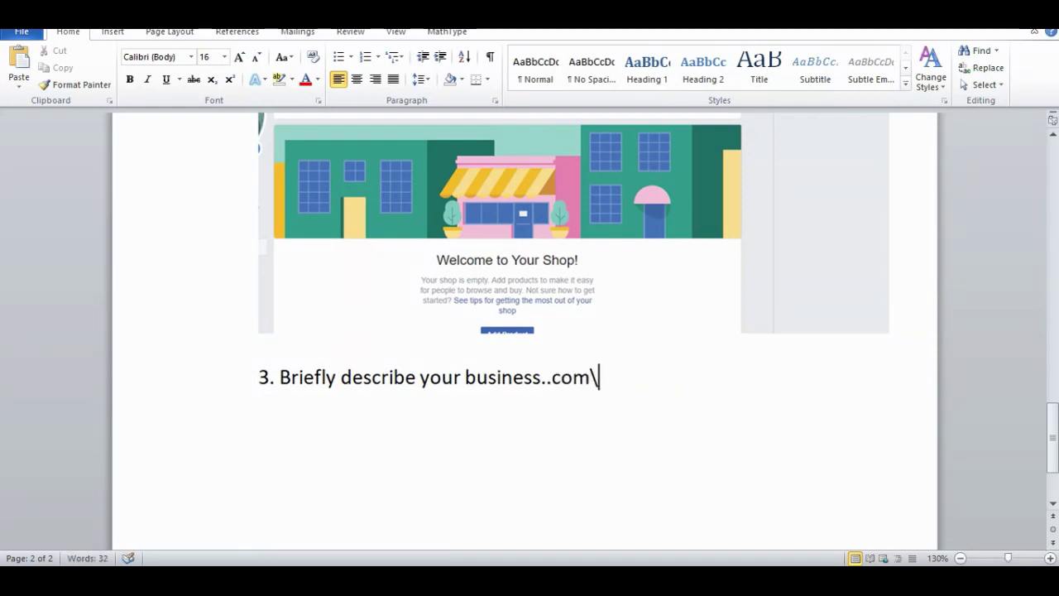
key("BackSpace")
key("BackSpace")
key("BackSpace")
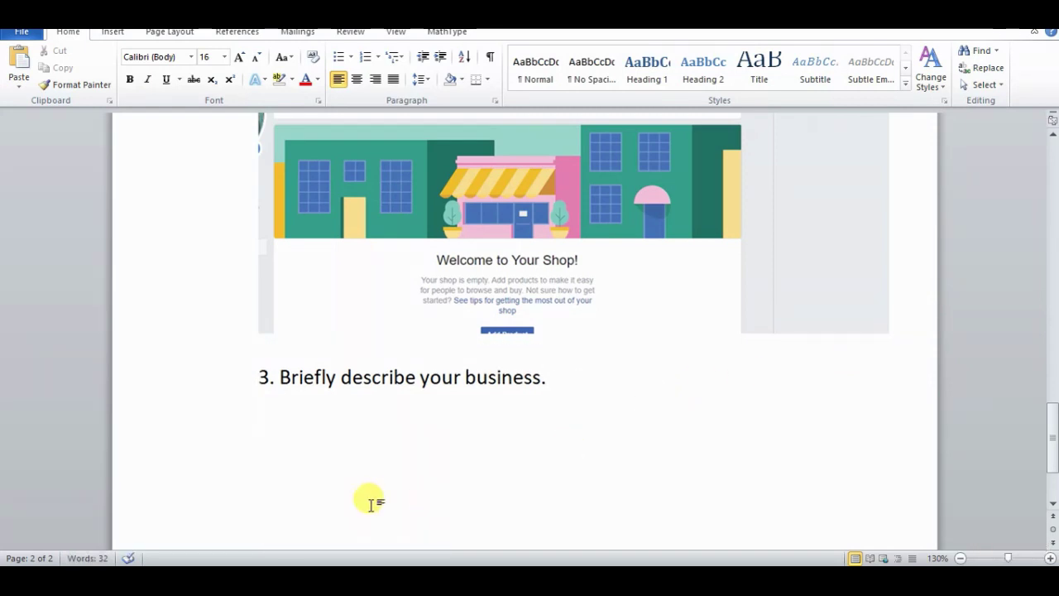
Describe the Facebook shop as "We are a clothing brand, we sale different type of clothes like", followed by the copied list of fabrics.
key("alt+Tab")
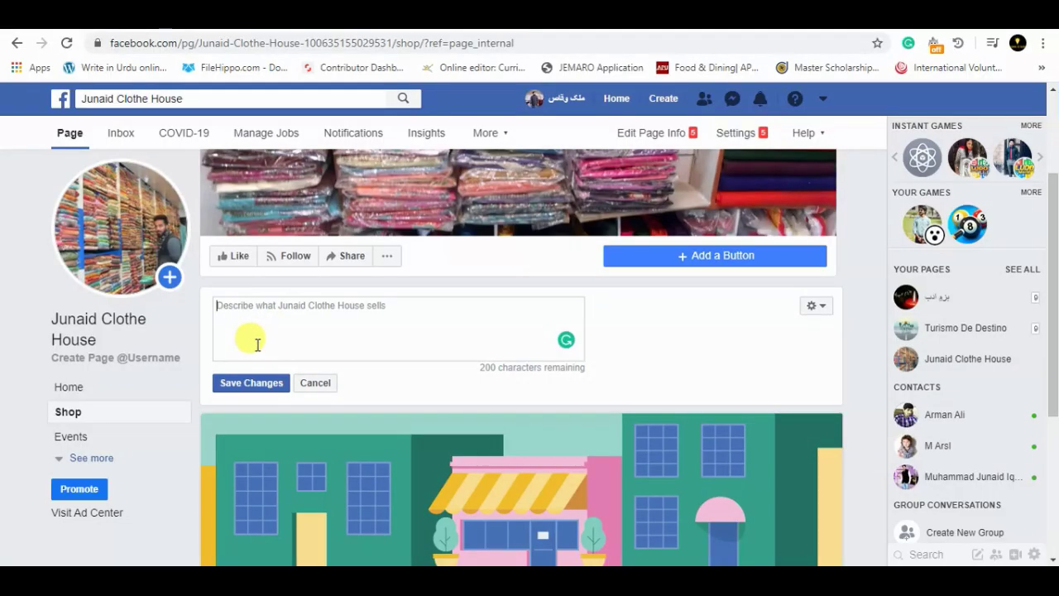
type("We")
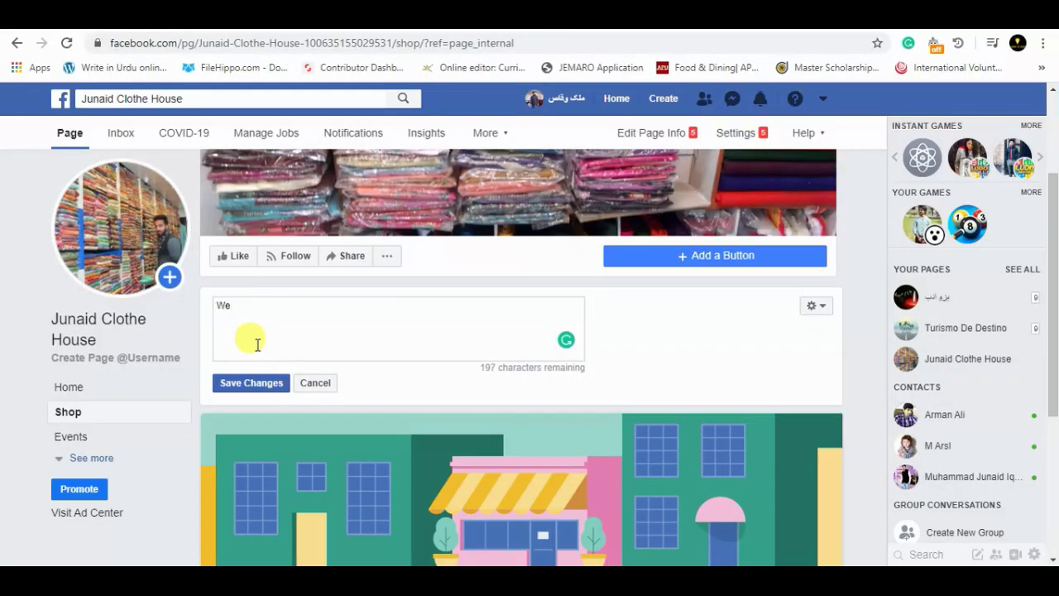
type(" are a clothing brand, we sale different type of clothes like")
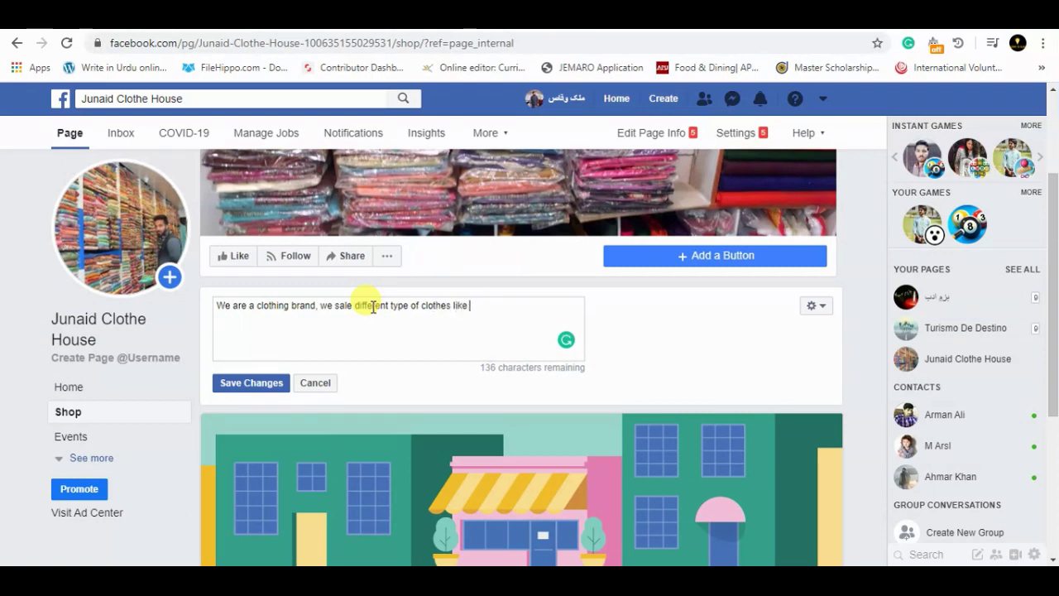
type("RR")
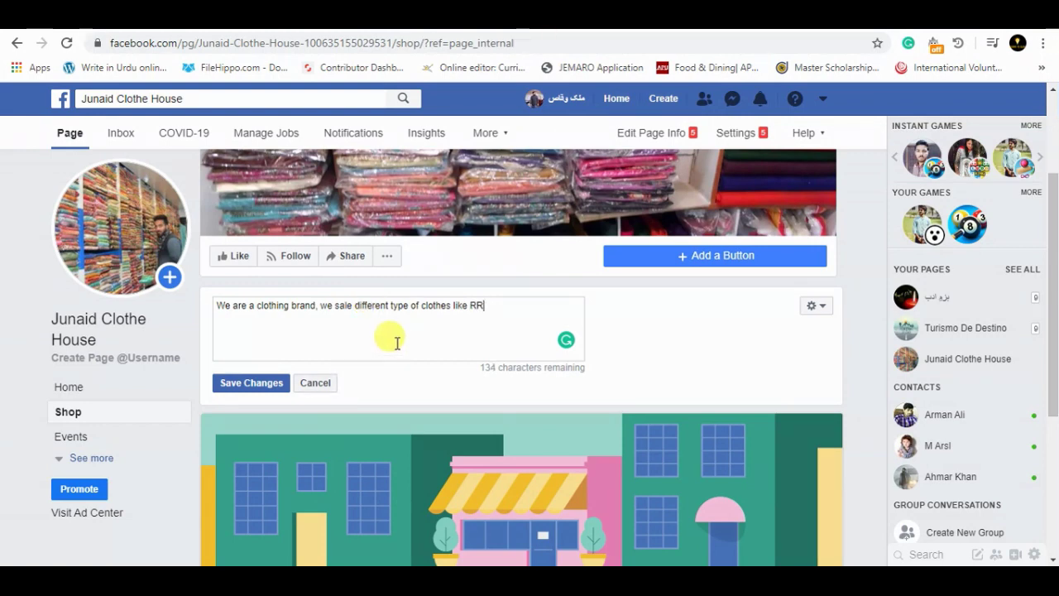
key("ctrl+v")
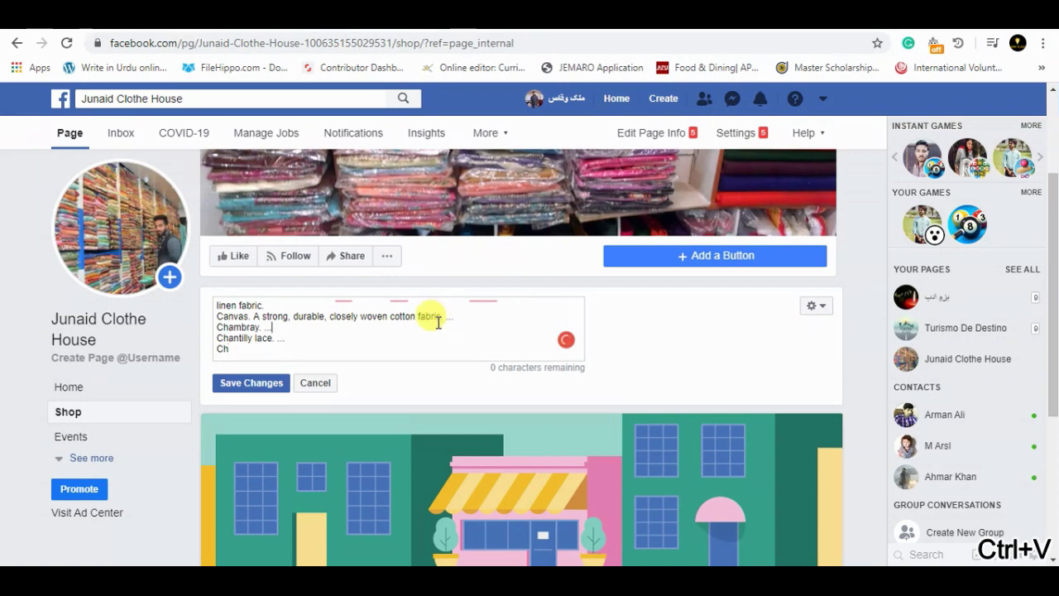
key("ctrl+Home")
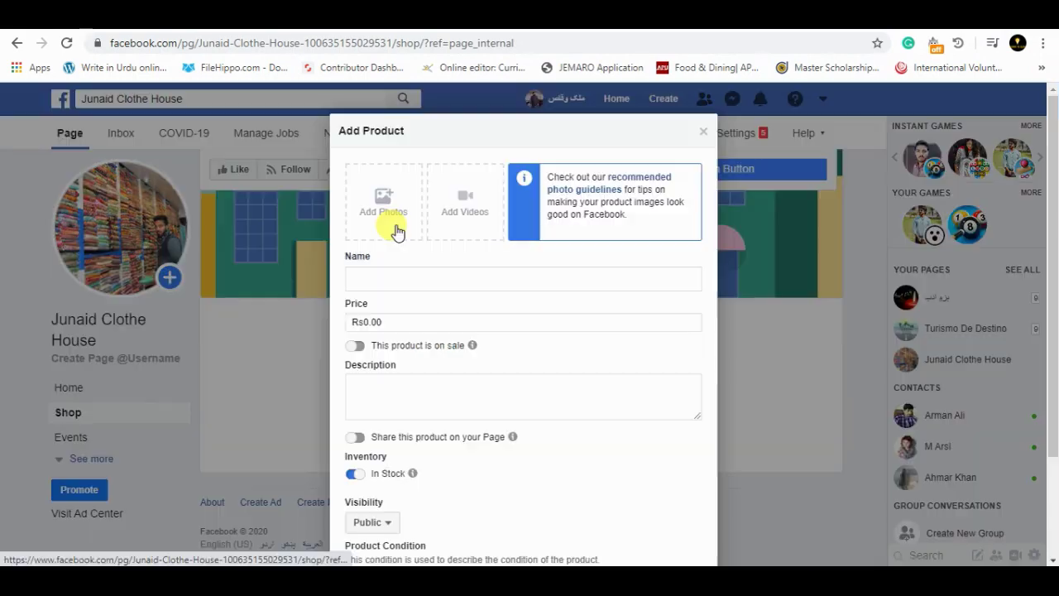
Upload the orange dress picture from the Desktop as the new product's photo and name the product "Soft Koton".
left_click(392, 225)
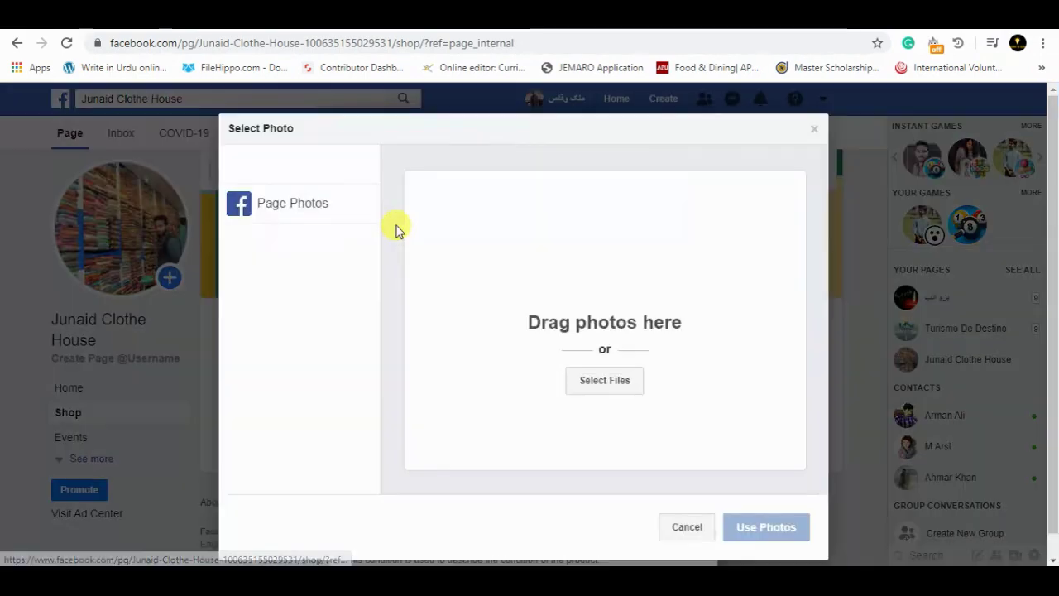
left_click(606, 383)
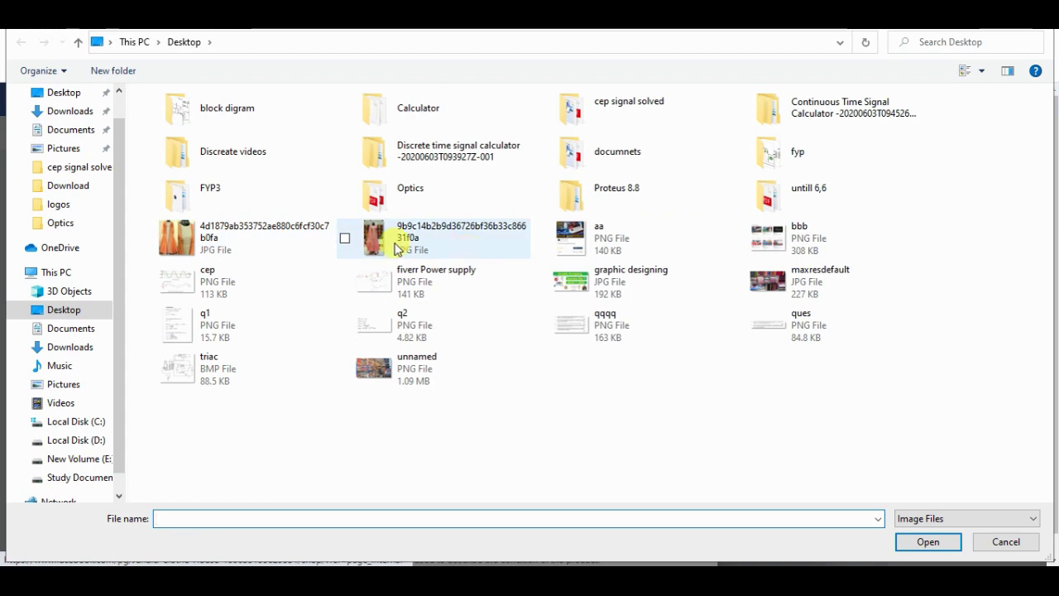
double_click(237, 246)
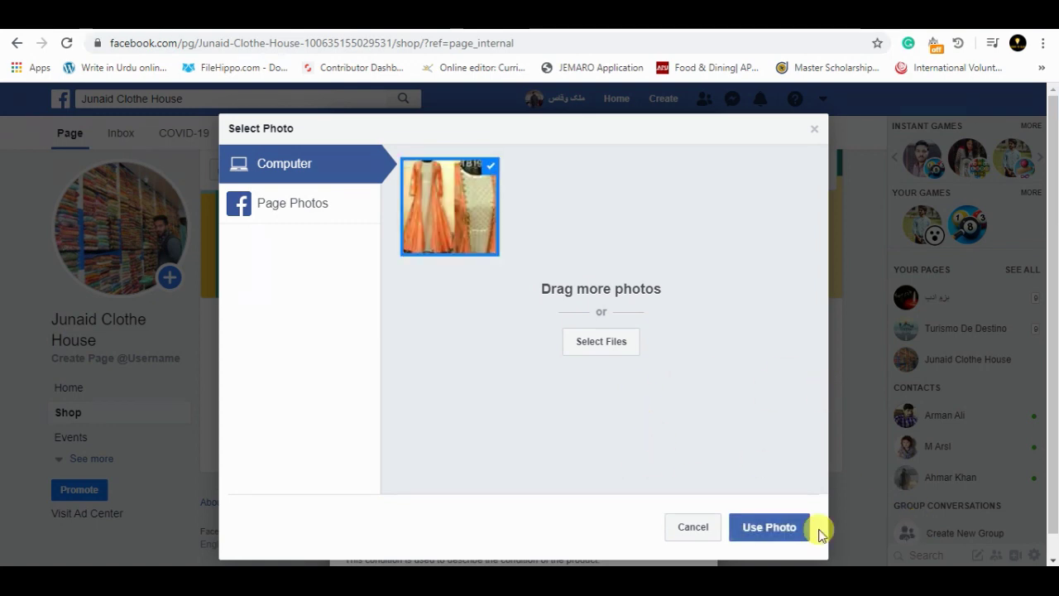
left_click(761, 531)
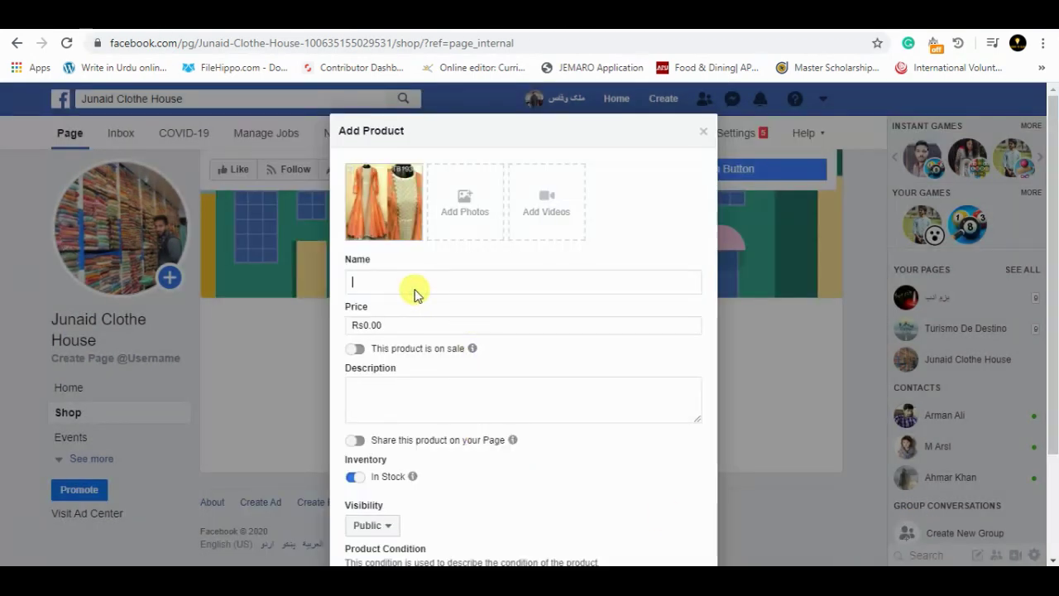
type("Koton")
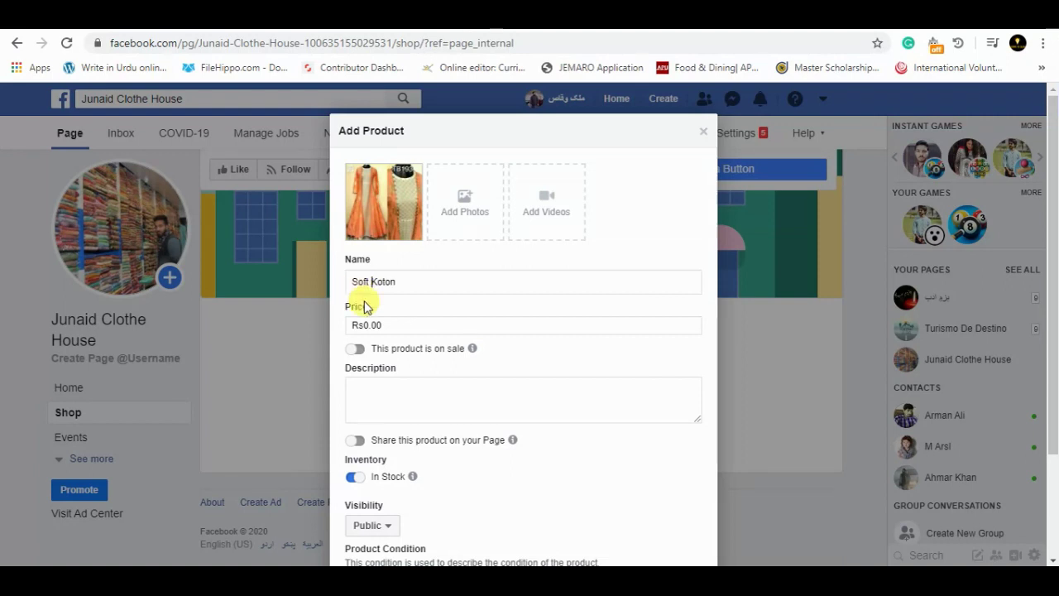
Set the Soft Koton product's price to Rs1200 and keep the product off sale.
left_click(371, 323)
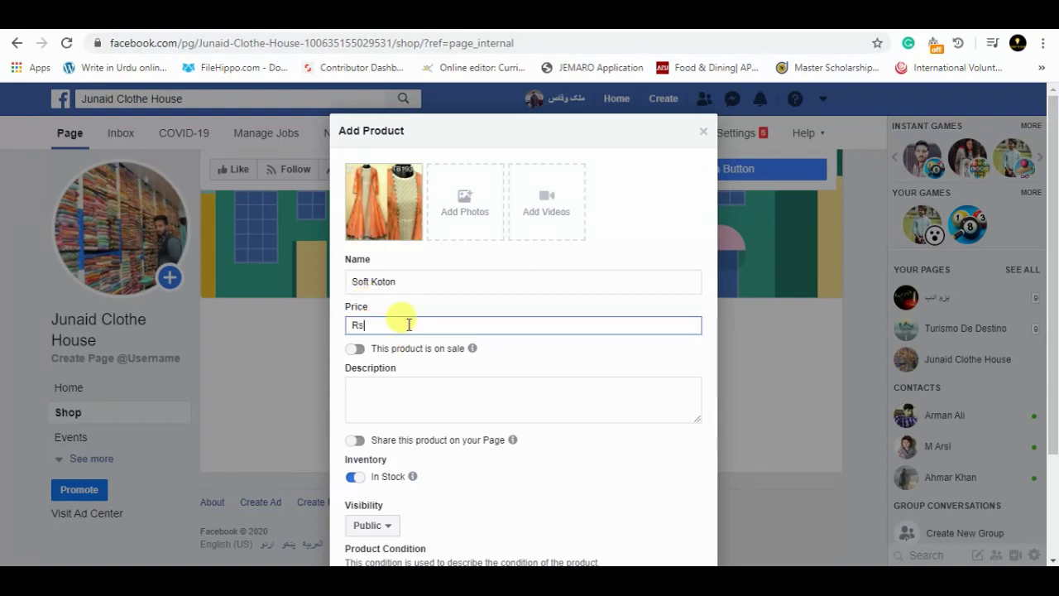
type("1200")
left_click(360, 352)
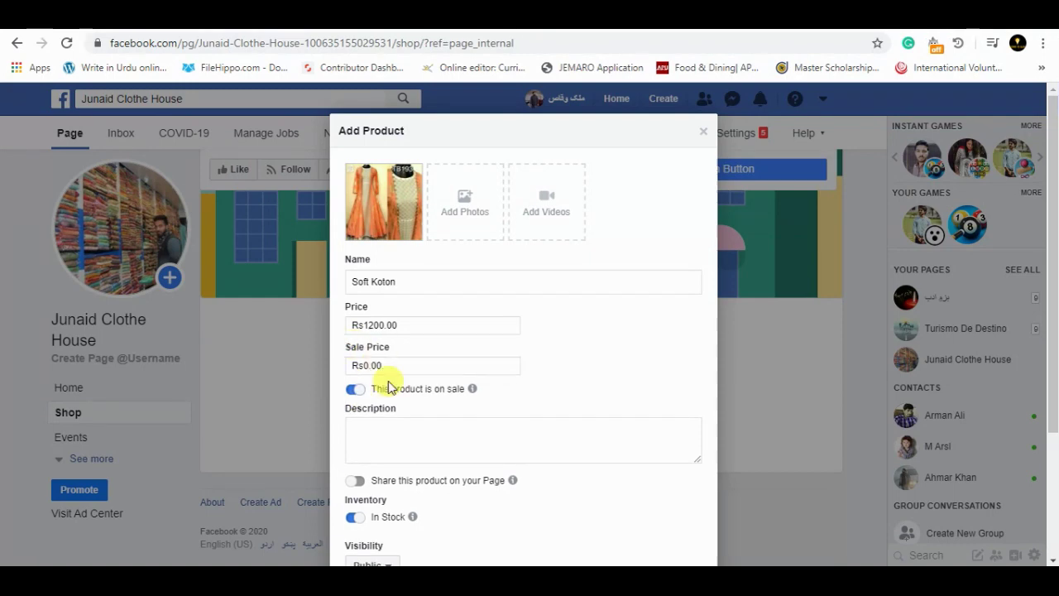
left_click(355, 389)
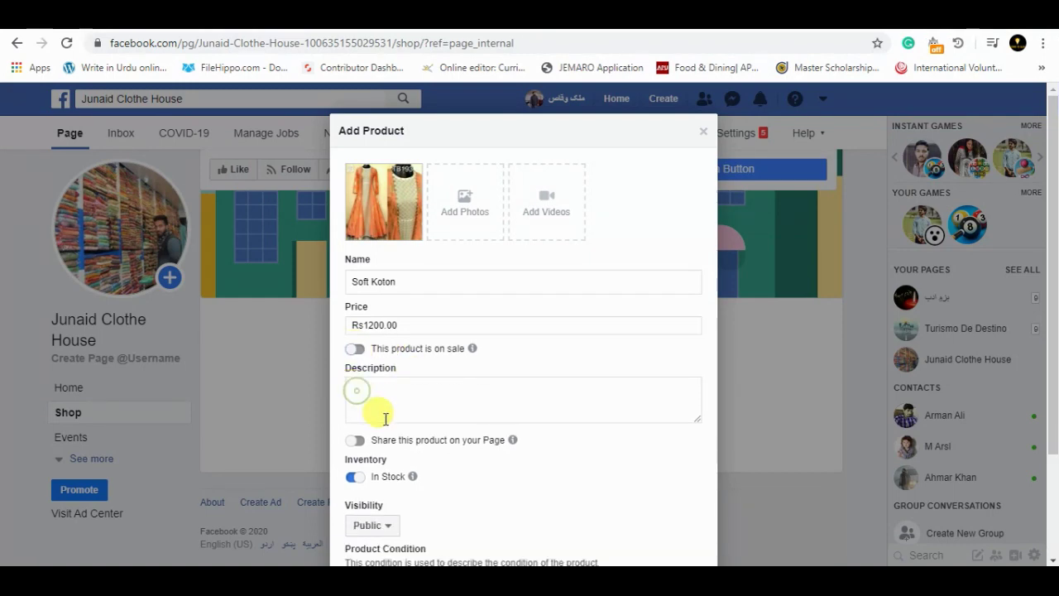
Begin the product description with "this is especially for a summer item", accepting the suggested wording corrections.
left_click(388, 404)
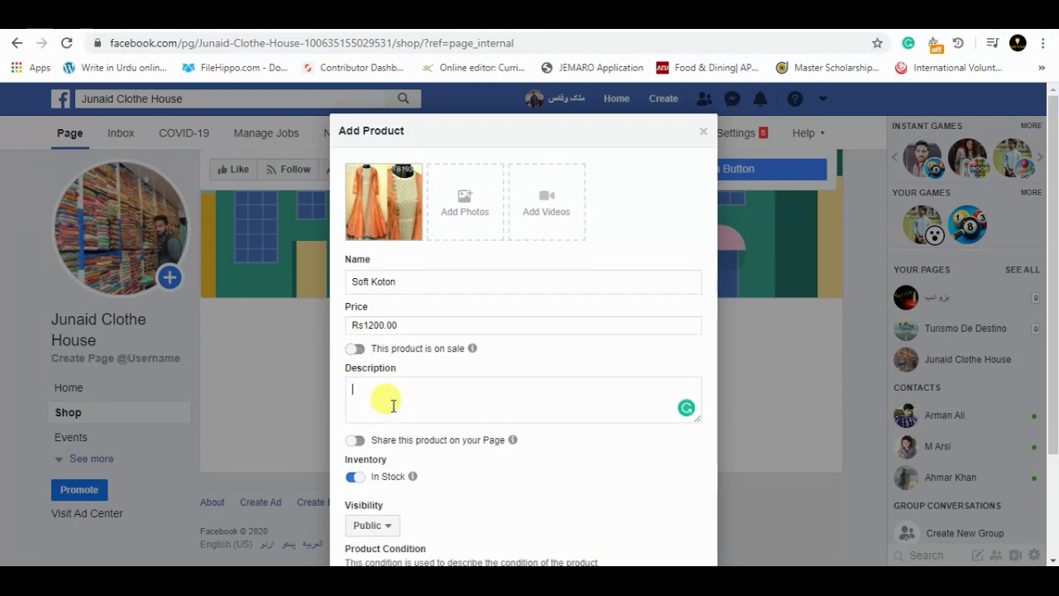
type("this is special for summ")
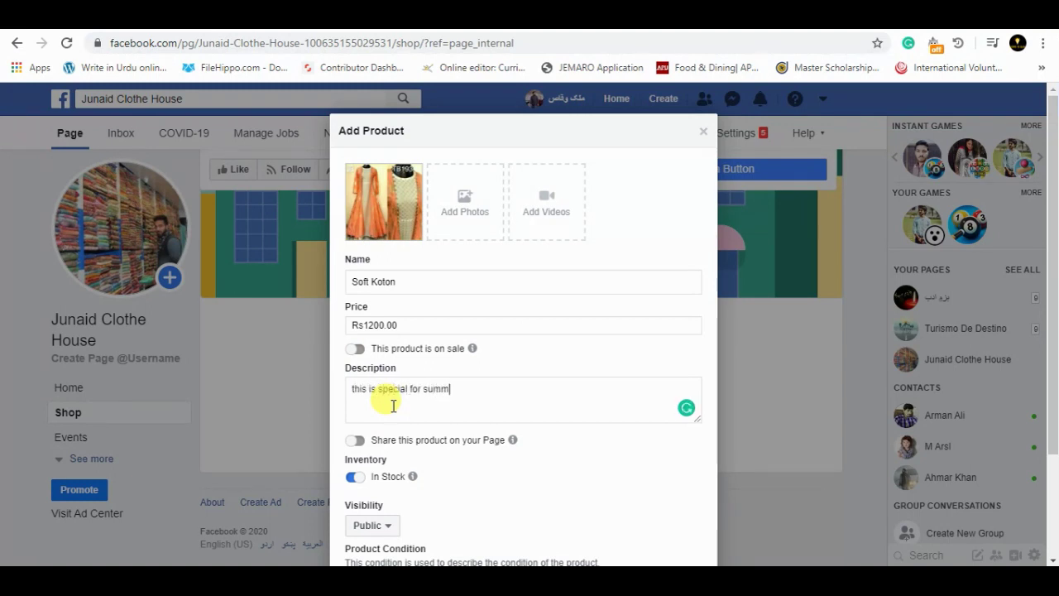
type("er itms")
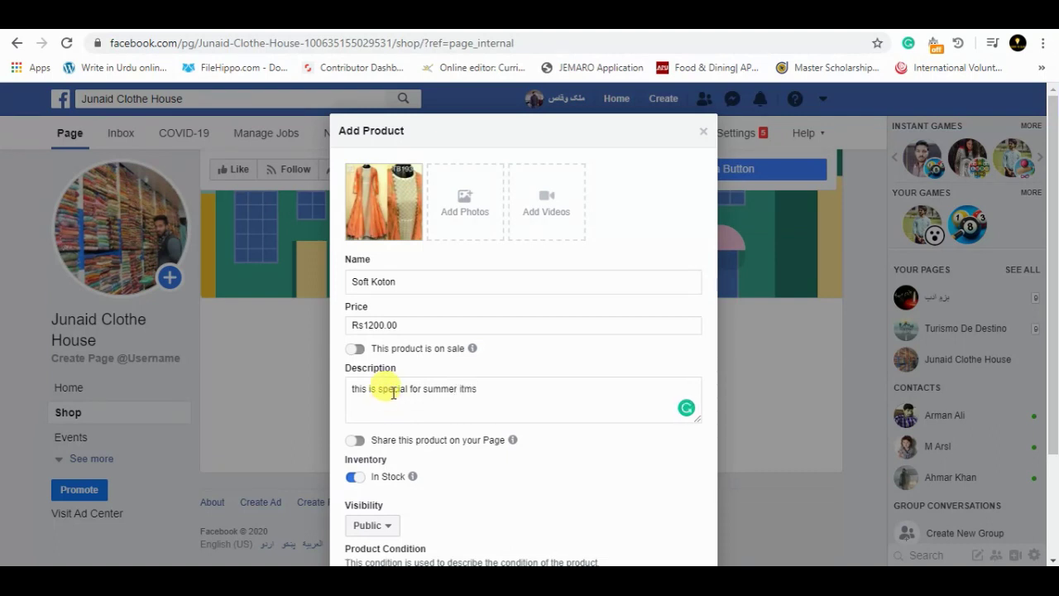
left_click(407, 392)
type("ly")
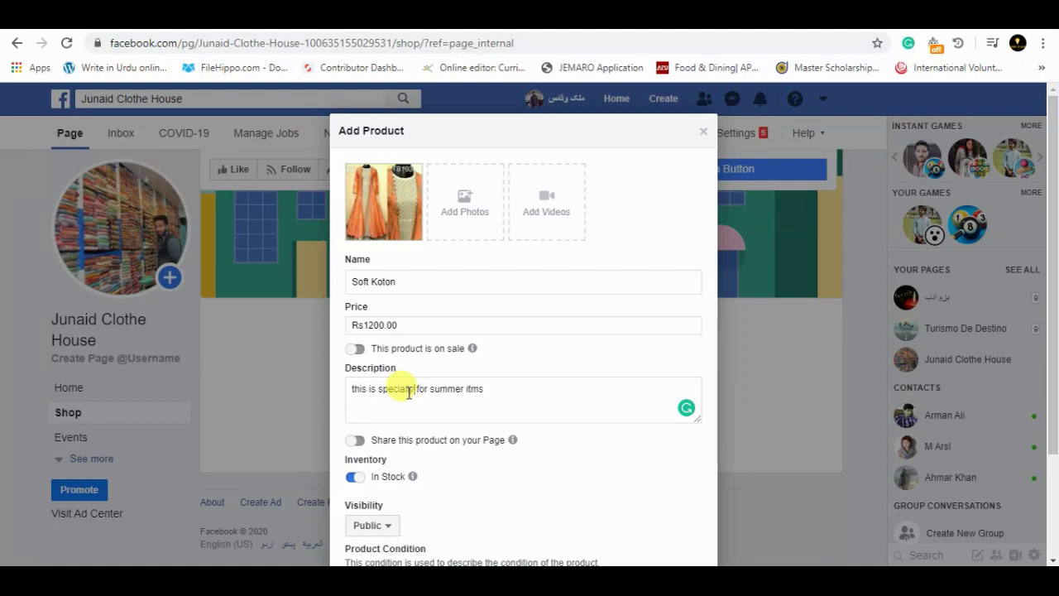
left_click(489, 387)
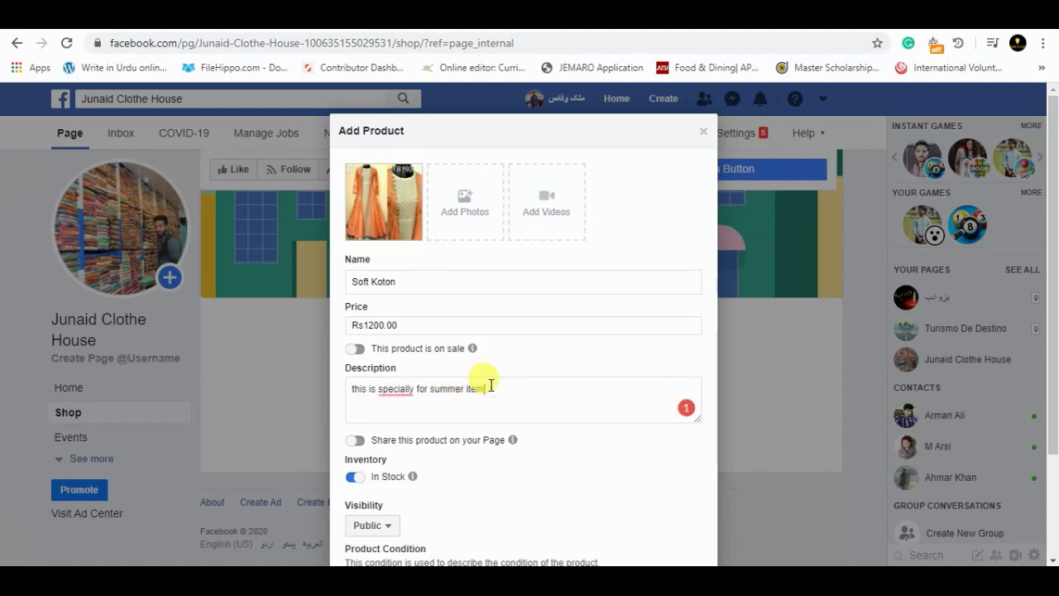
mouse_move(381, 390)
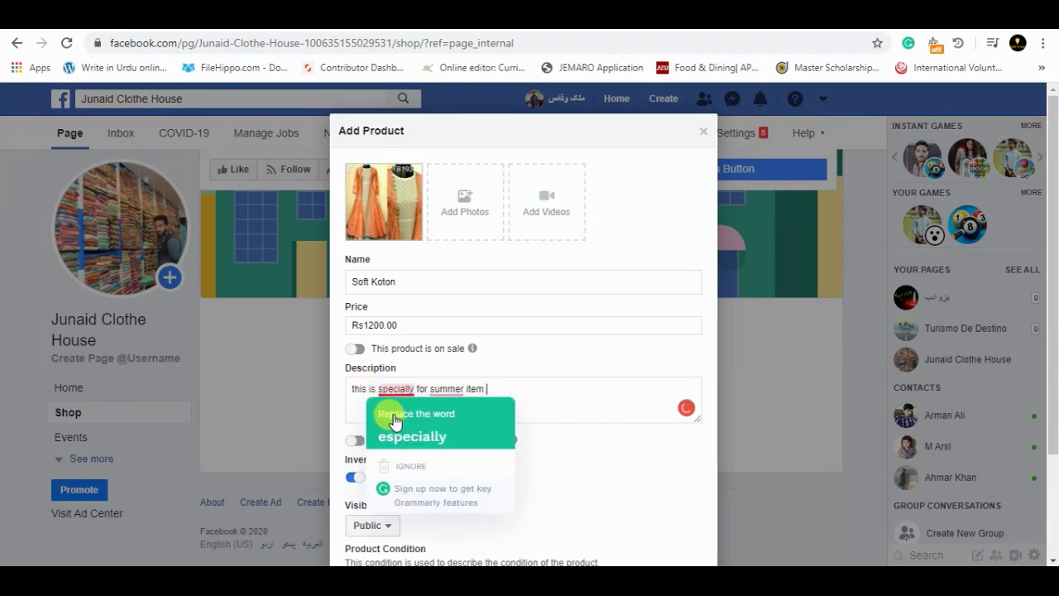
left_click(393, 420)
mouse_move(451, 389)
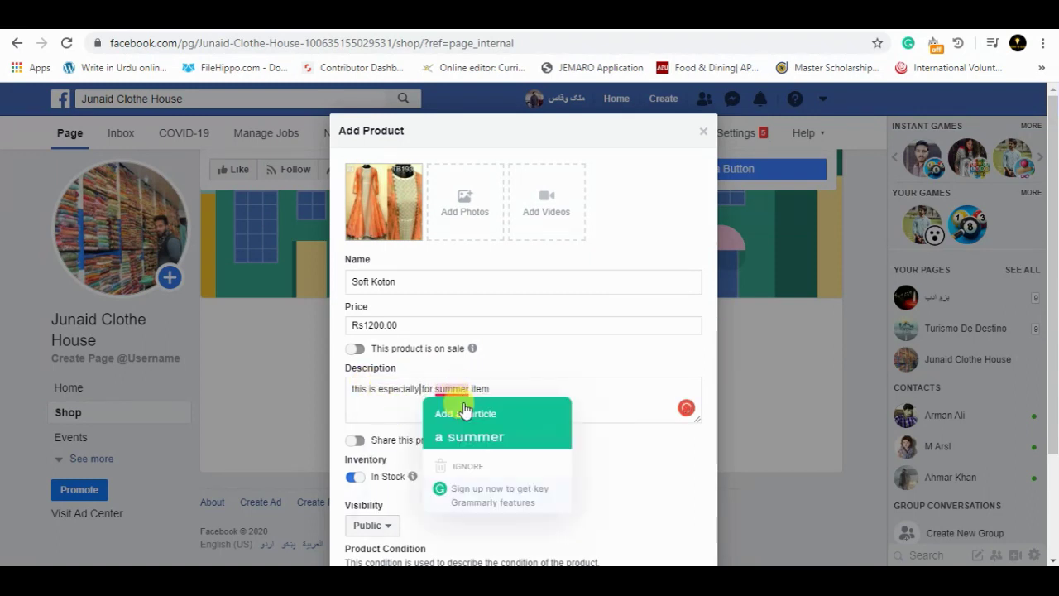
left_click(465, 420)
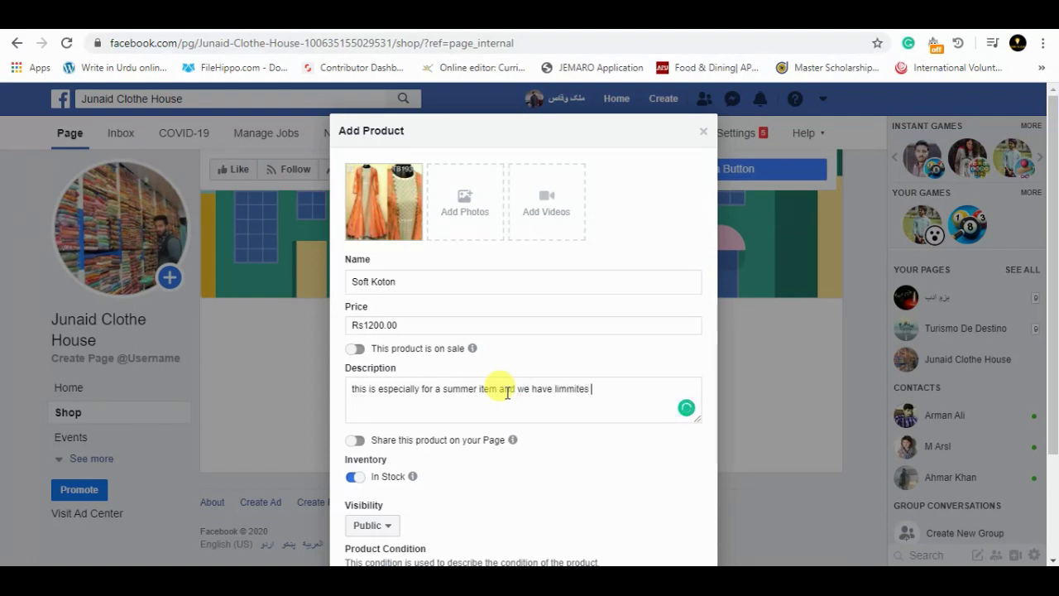
Complete the product description with "and we have limited stock.", correcting the spelling of "limited".
key("BackSpace")
type("s")
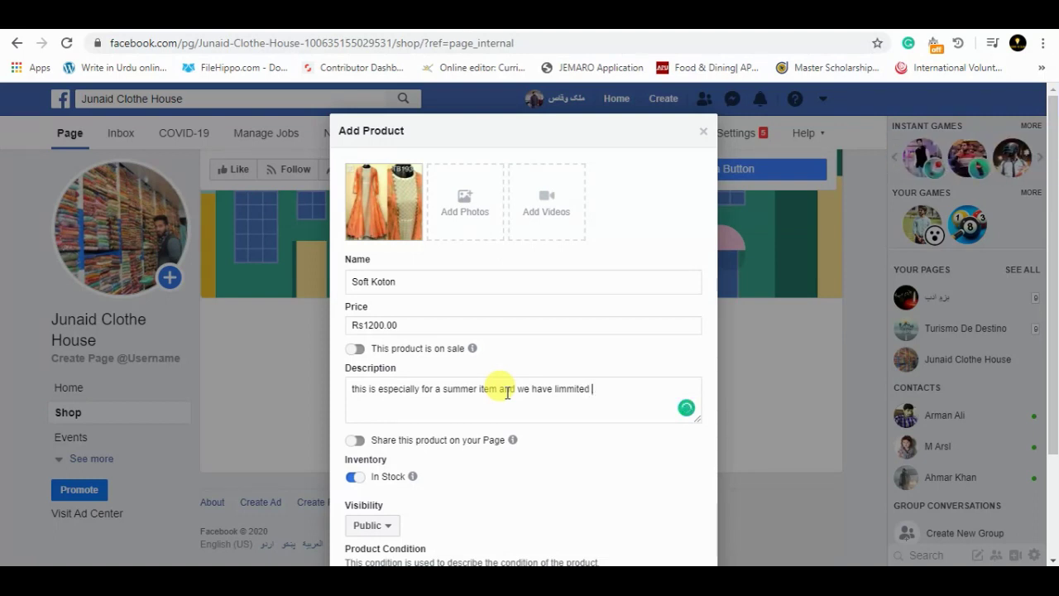
mouse_move(571, 388)
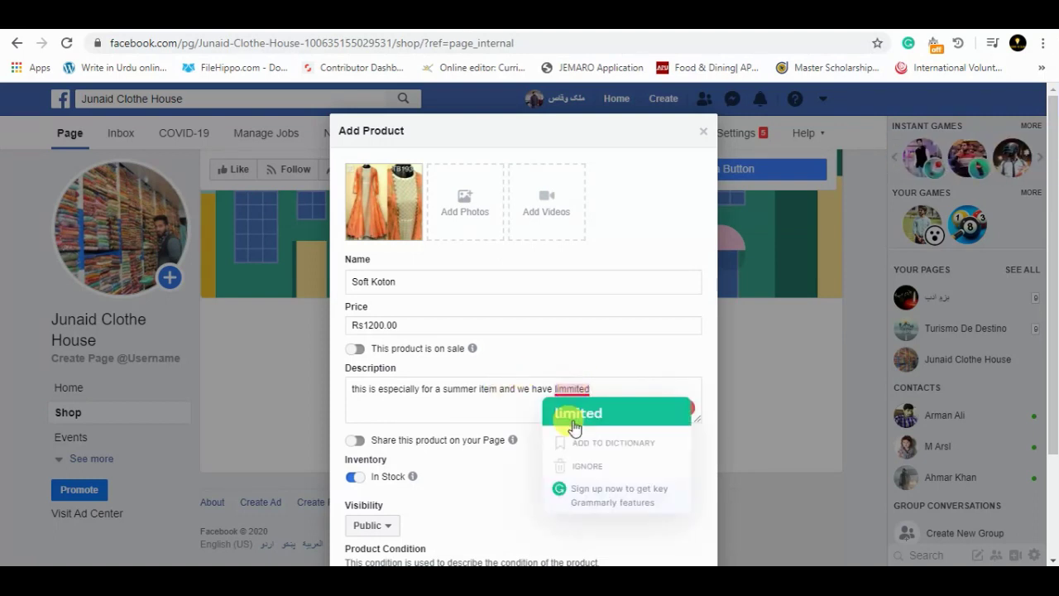
left_click(577, 414)
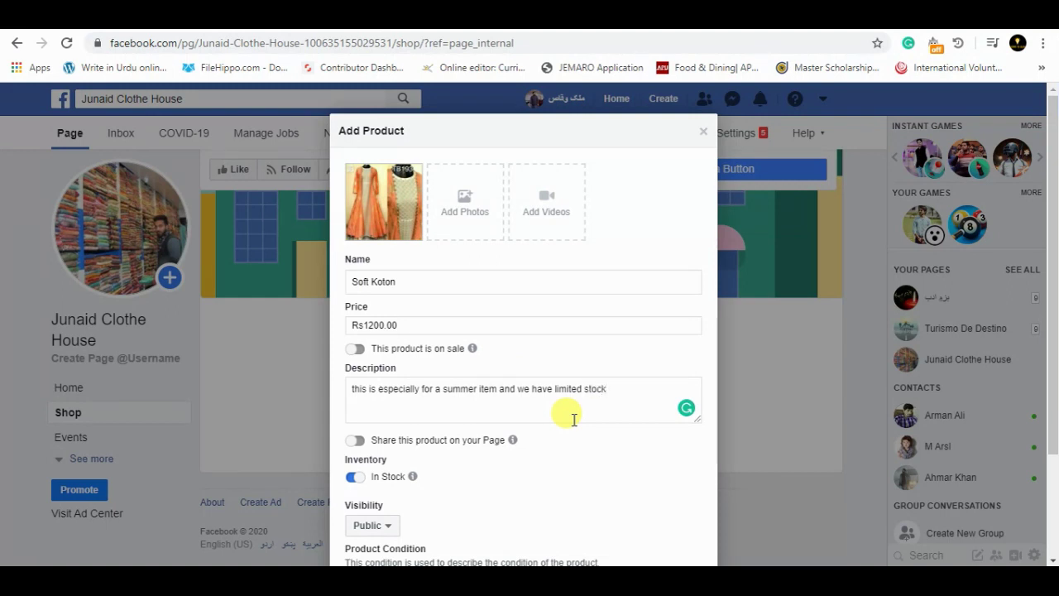
type(".")
Enable sharing the product on the Page and choose New as its condition.
scroll(1050, 407, "down", 2)
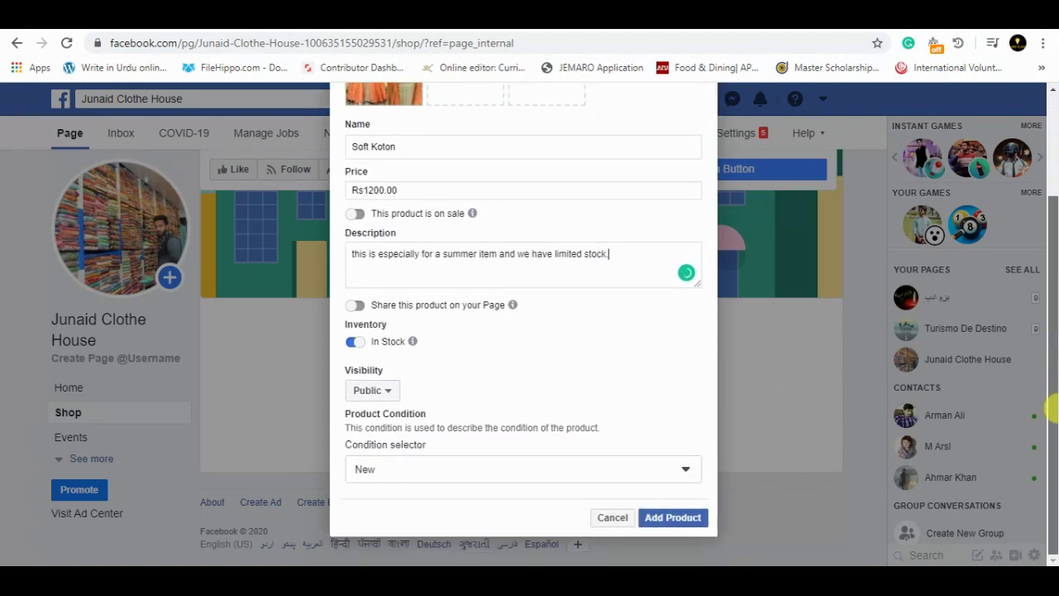
left_click(356, 307)
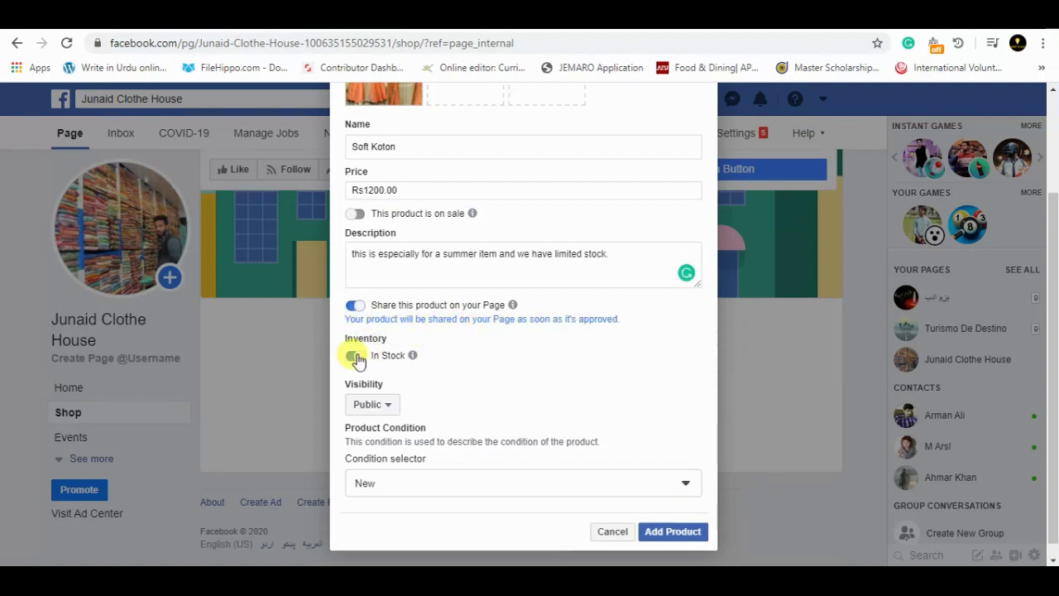
left_click(480, 482)
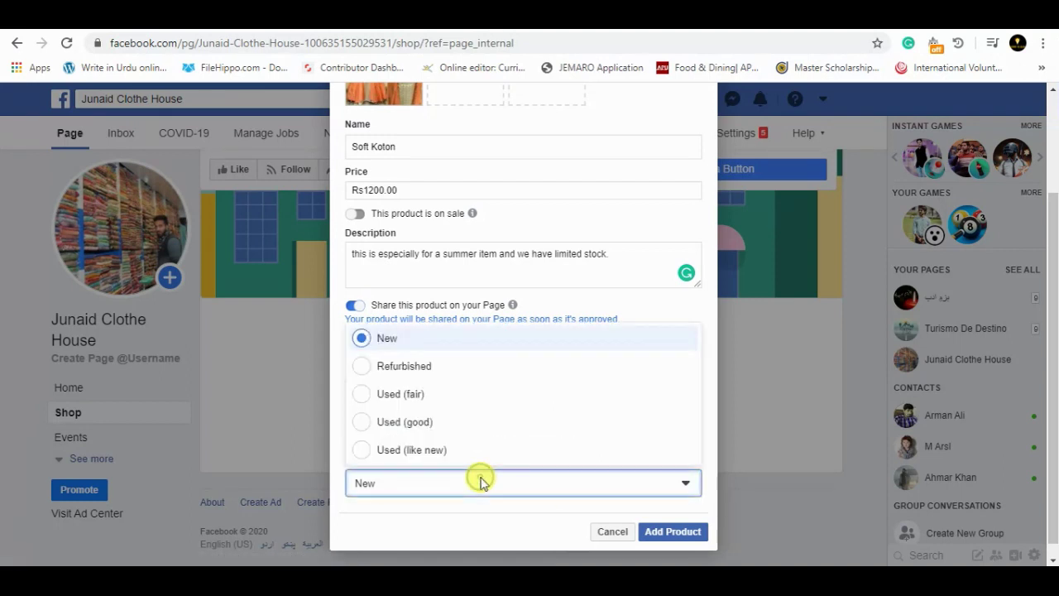
left_click(389, 336)
Capture the filled-in product form as a screenshot and paste it in Word below "4. Add at least two products in the shop".
left_click_drag(1054, 463, 1050, 395)
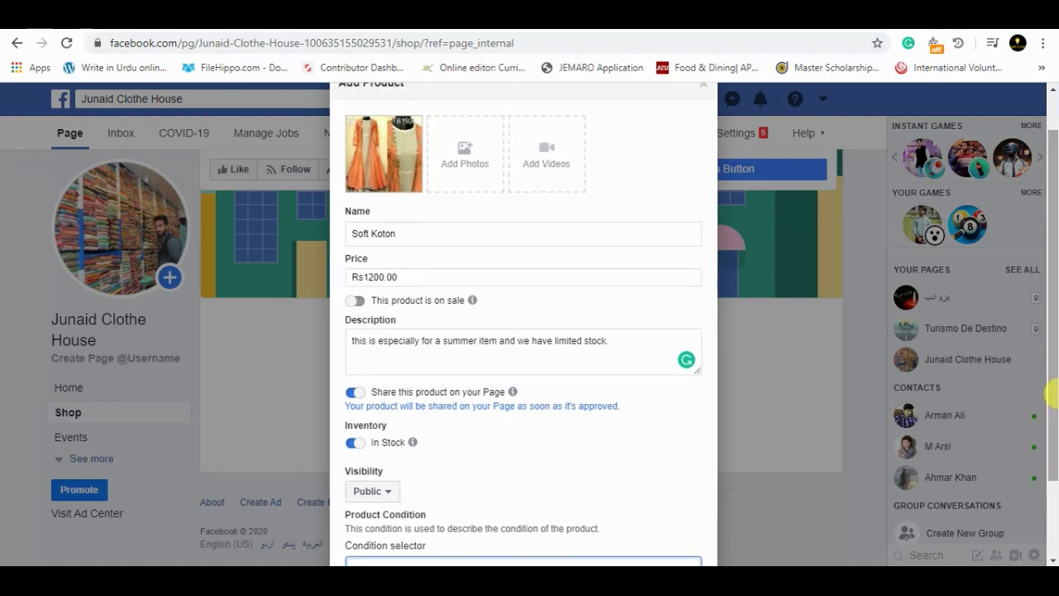
key("super+shift+s")
left_click_drag(331, 75, 700, 538)
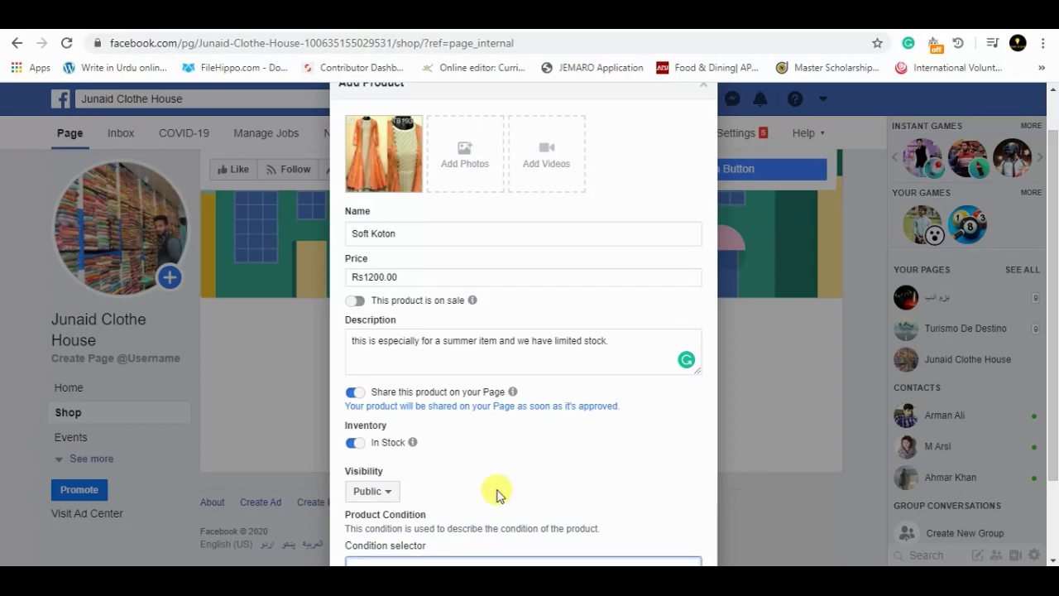
key("alt+Tab")
left_click(529, 517)
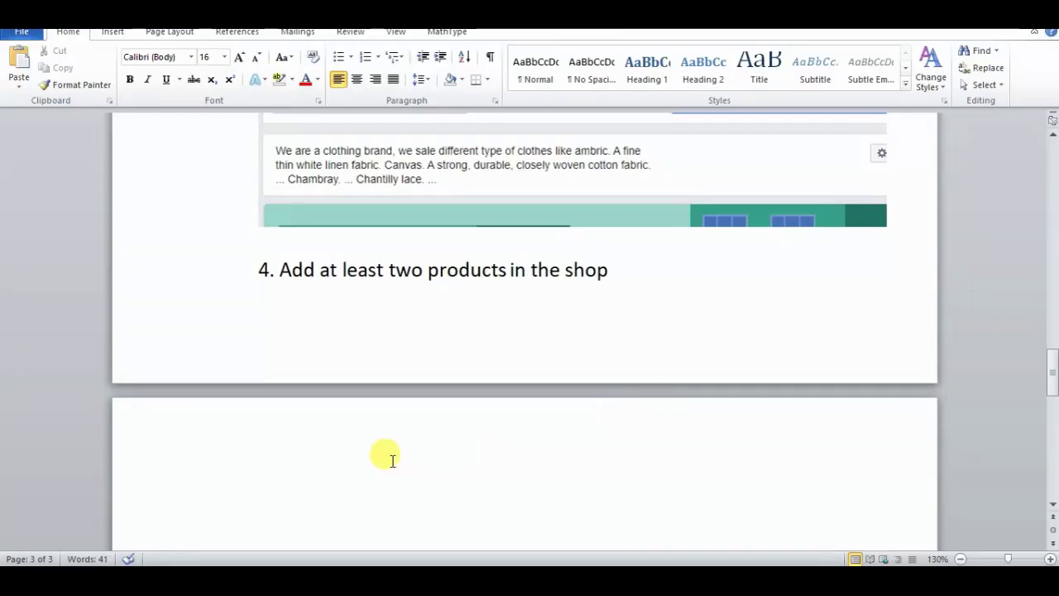
key("ctrl+v")
Return to Facebook, add the Soft Koton product to the shop, and dismiss the confirmation message.
key("alt+Tab")
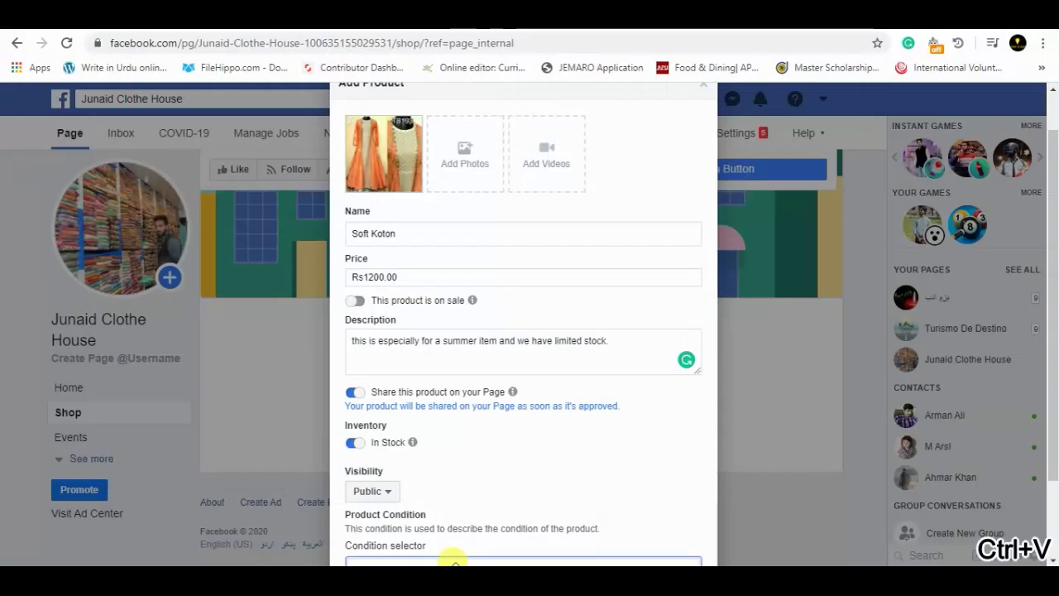
scroll(1035, 485, "down", 2)
left_click(672, 517)
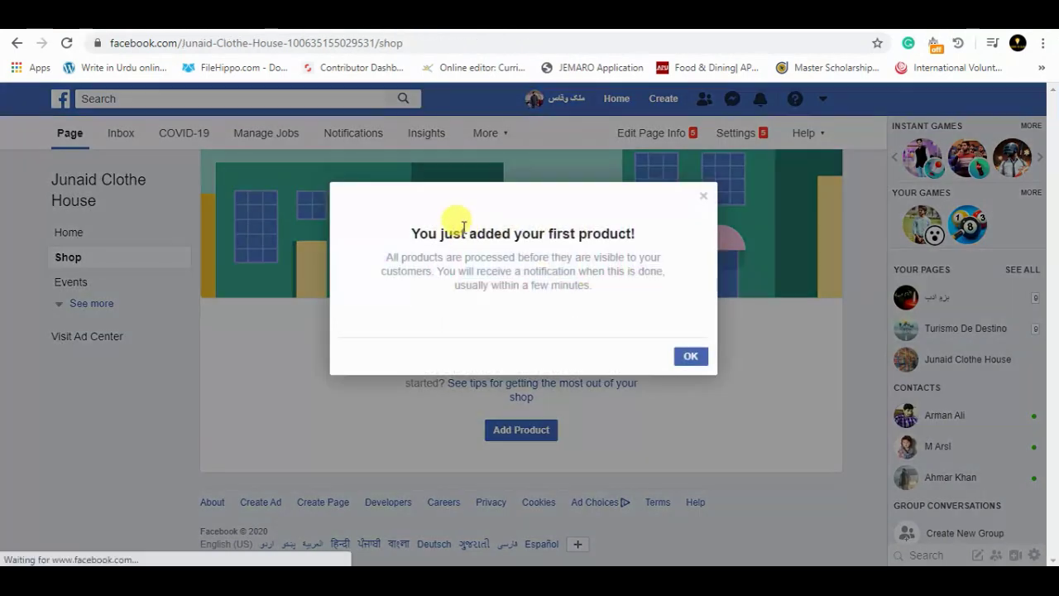
left_click(688, 356)
Start a second shop product and upload the pink dress picture from the Desktop as its photo.
left_click(506, 430)
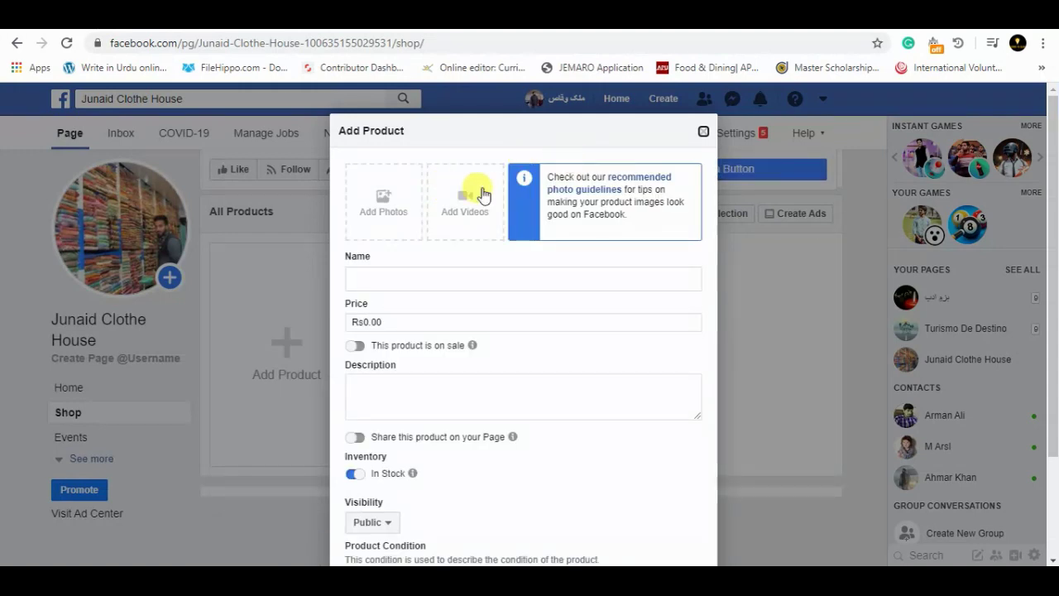
left_click(406, 222)
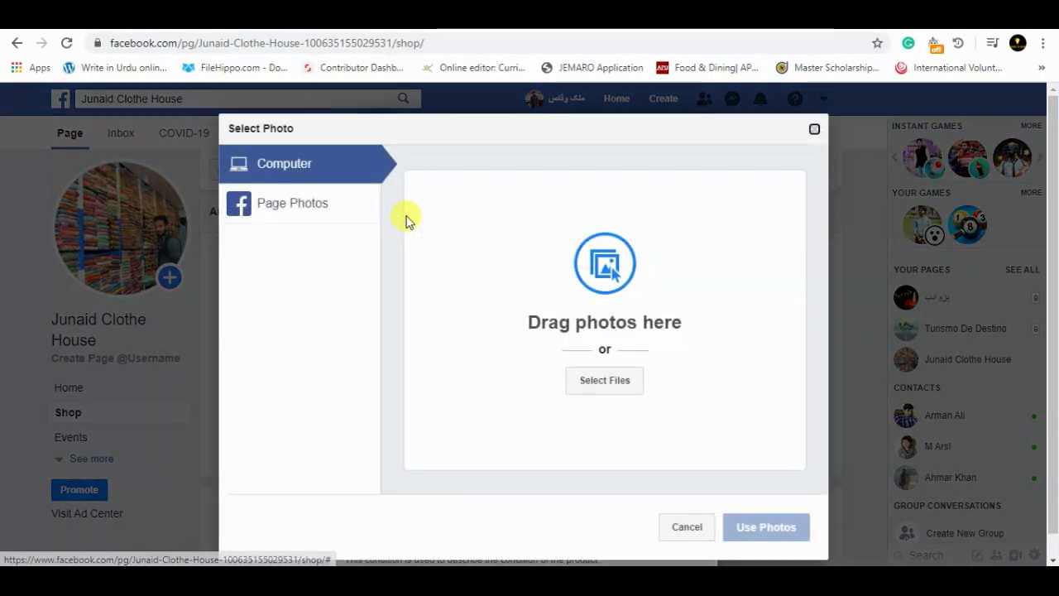
left_click(625, 381)
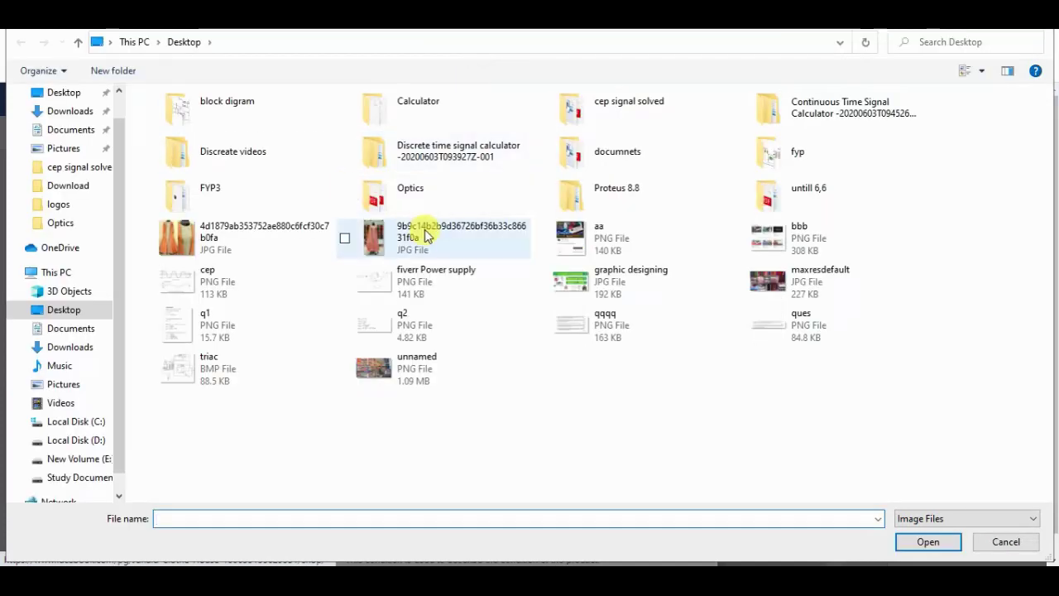
double_click(412, 238)
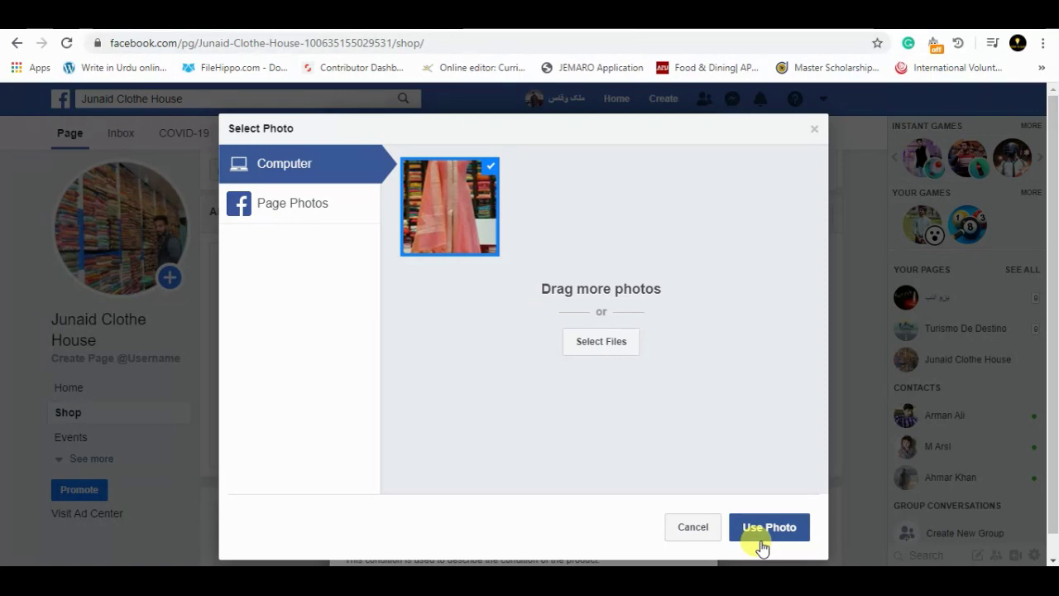
left_click(761, 537)
left_click(787, 530)
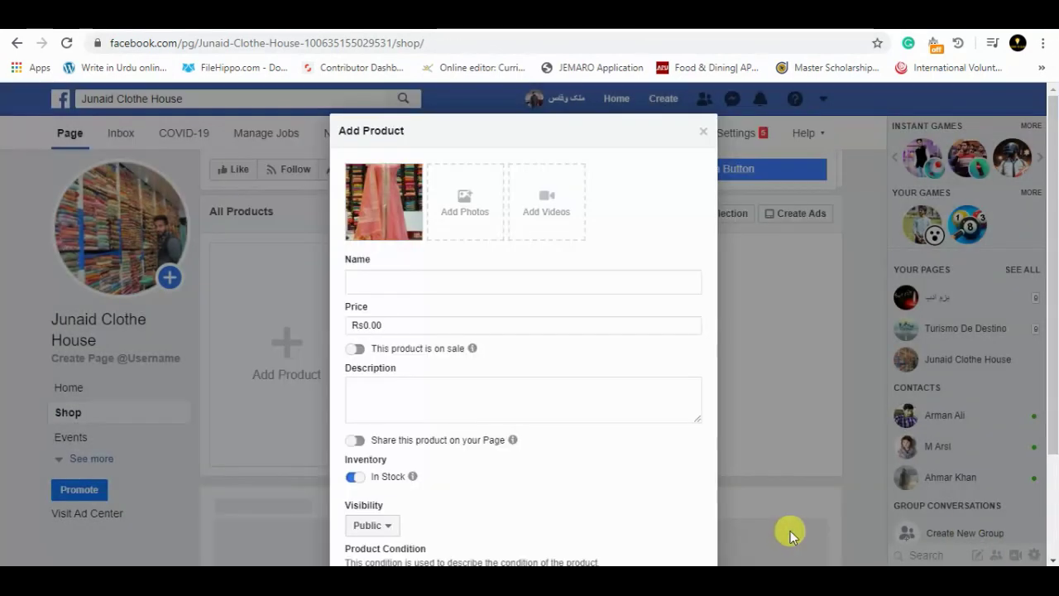
Name the second product "Paper koton" and set its price to Rs1200.
left_click(370, 284)
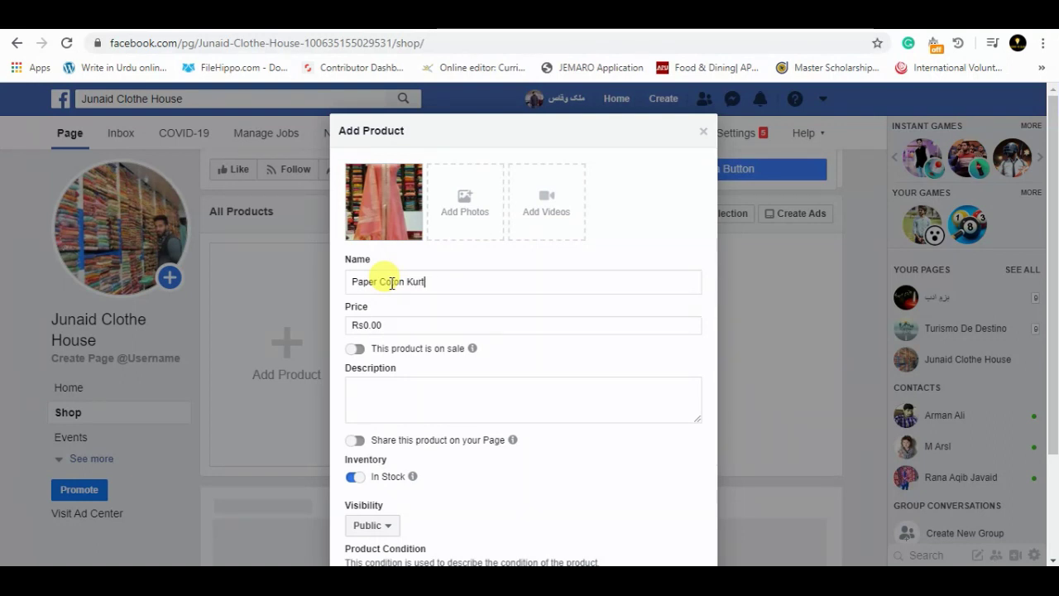
key("BackSpace")
key("BackSpace")
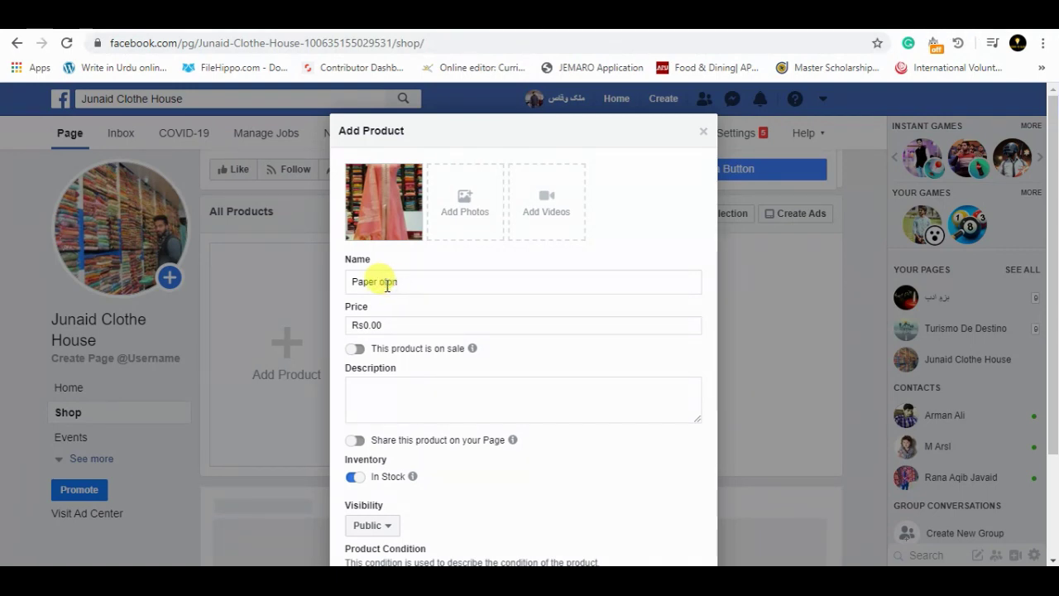
left_click(374, 326)
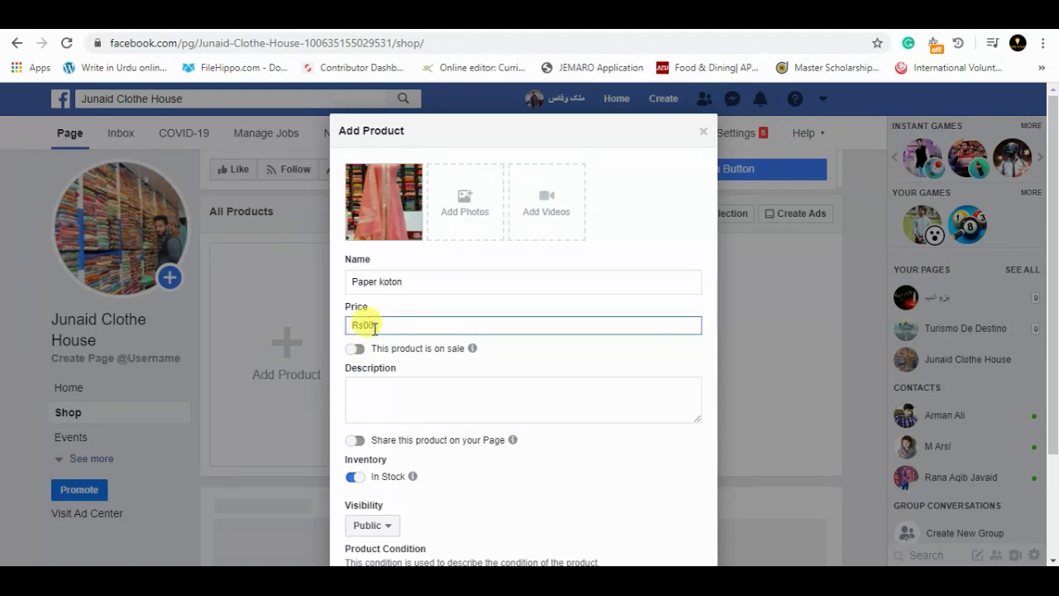
type("1200")
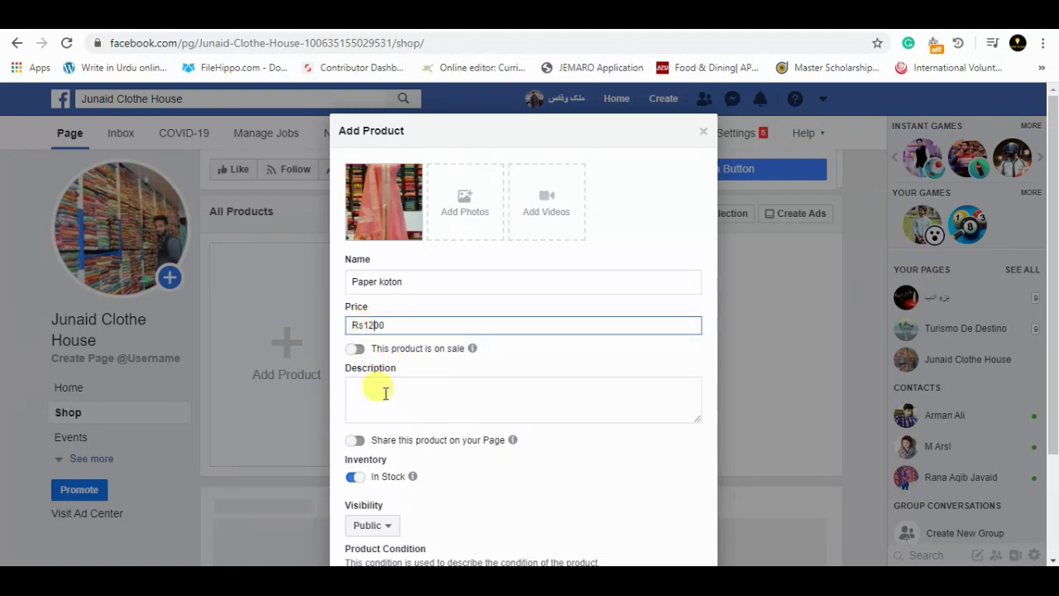
Describe the second product as "Specially discount", accepting the suggested spelling corrections.
left_click(422, 389)
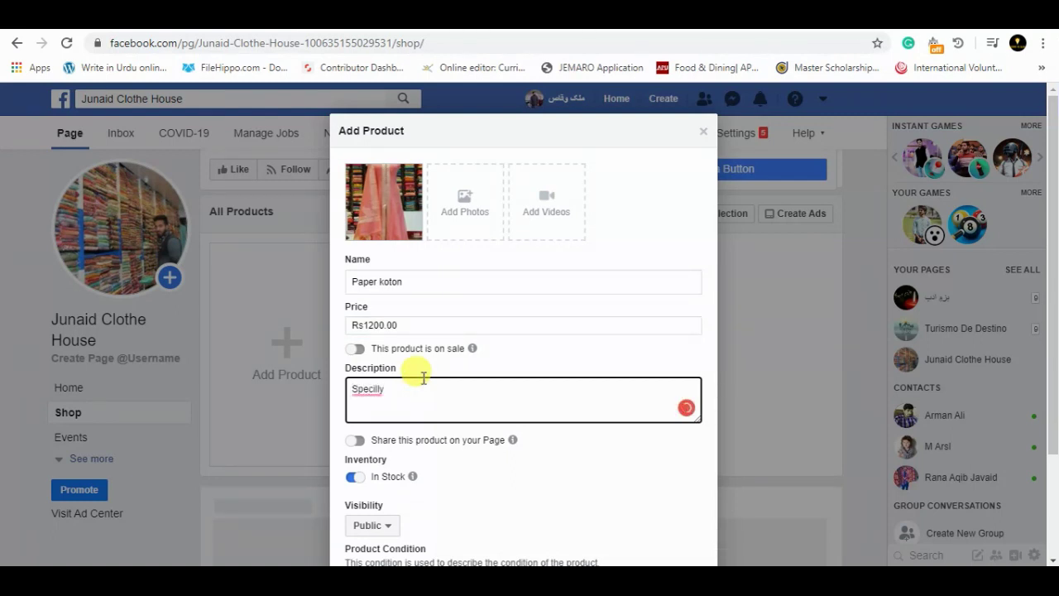
mouse_move(354, 387)
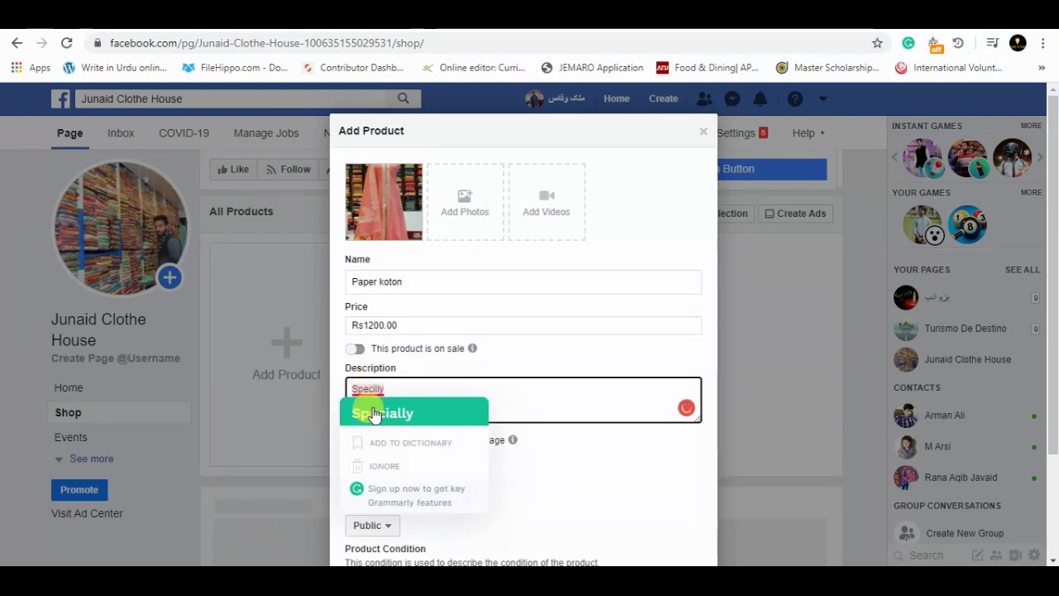
left_click(373, 414)
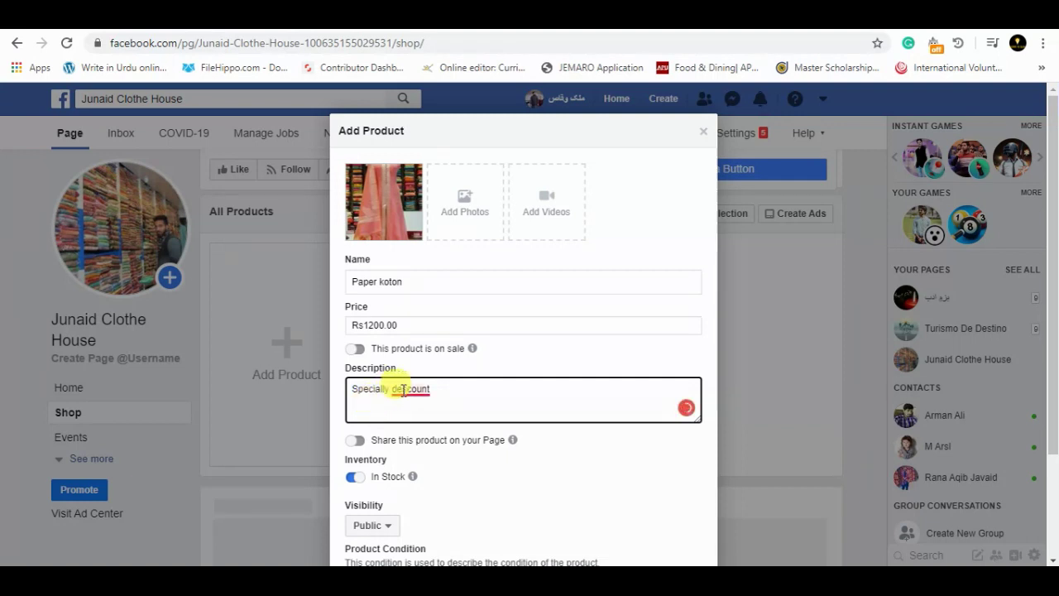
mouse_move(397, 386)
left_click(405, 411)
scroll(1051, 379, "down", 2)
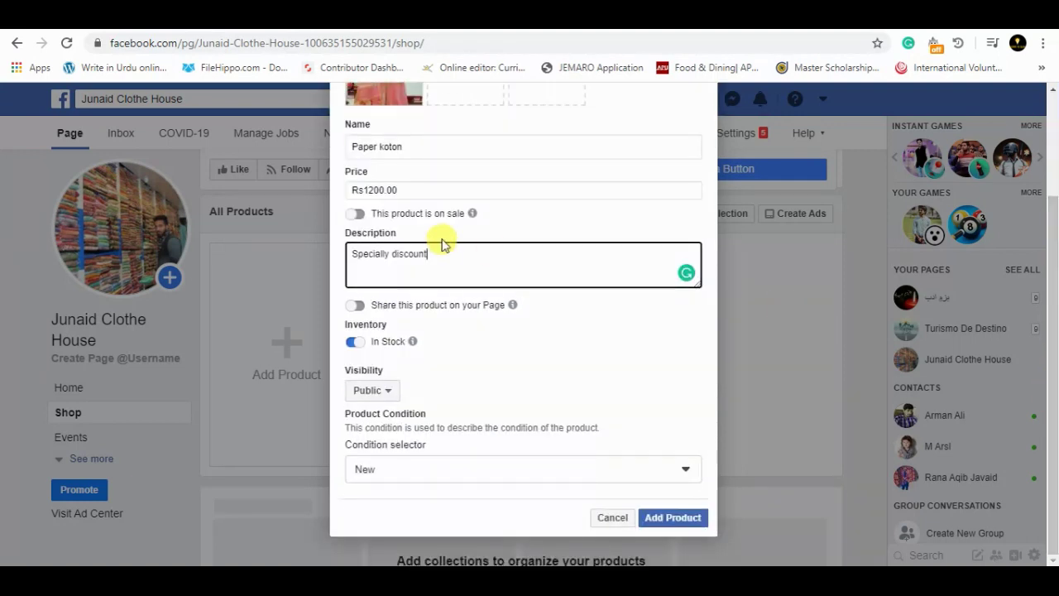
Turn on sharing of the Paper koton product on the Page and add it to the shop.
left_click(357, 307)
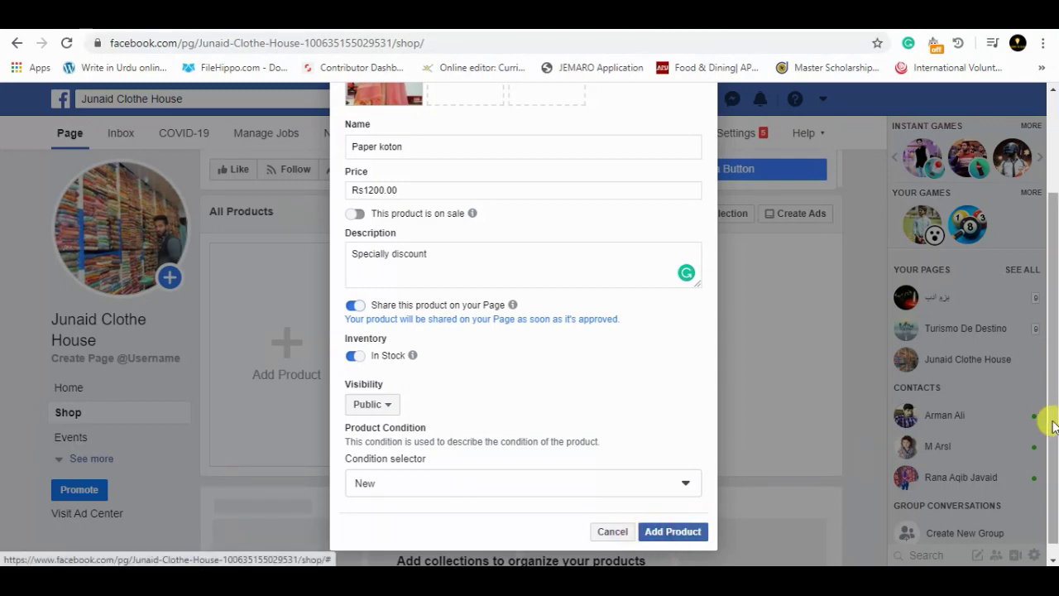
left_click(666, 531)
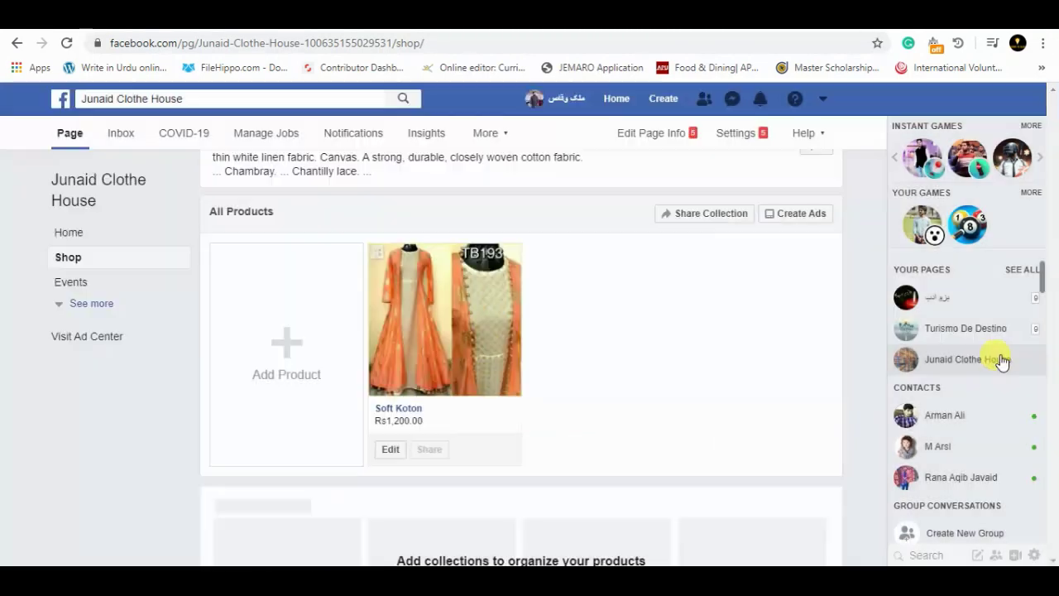
Capture a screenshot of the two shop products under All Products and paste it into the Word document.
left_click_drag(1049, 331, 1054, 283)
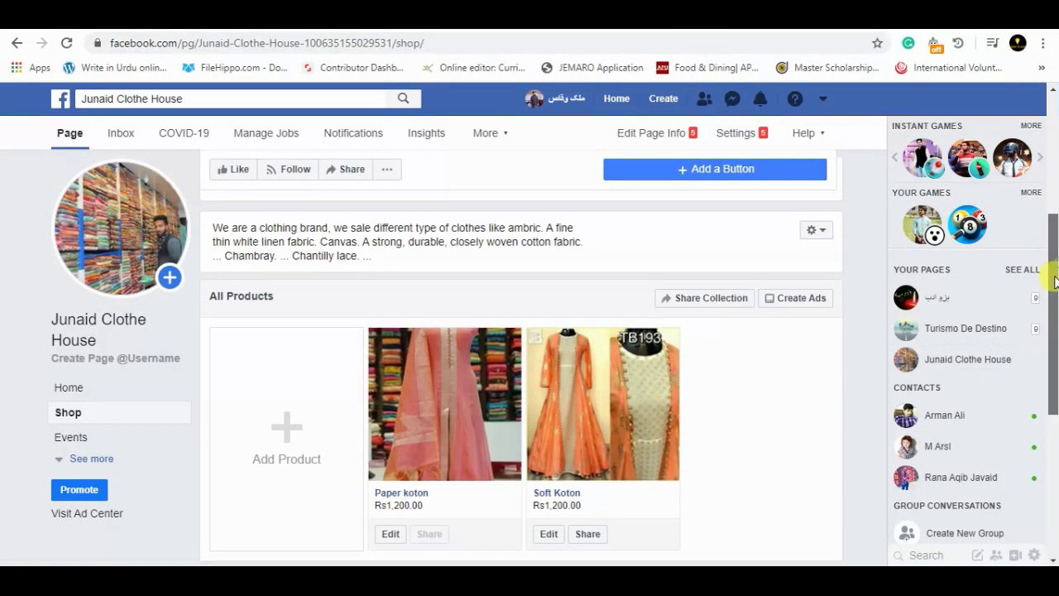
key("super+shift+s")
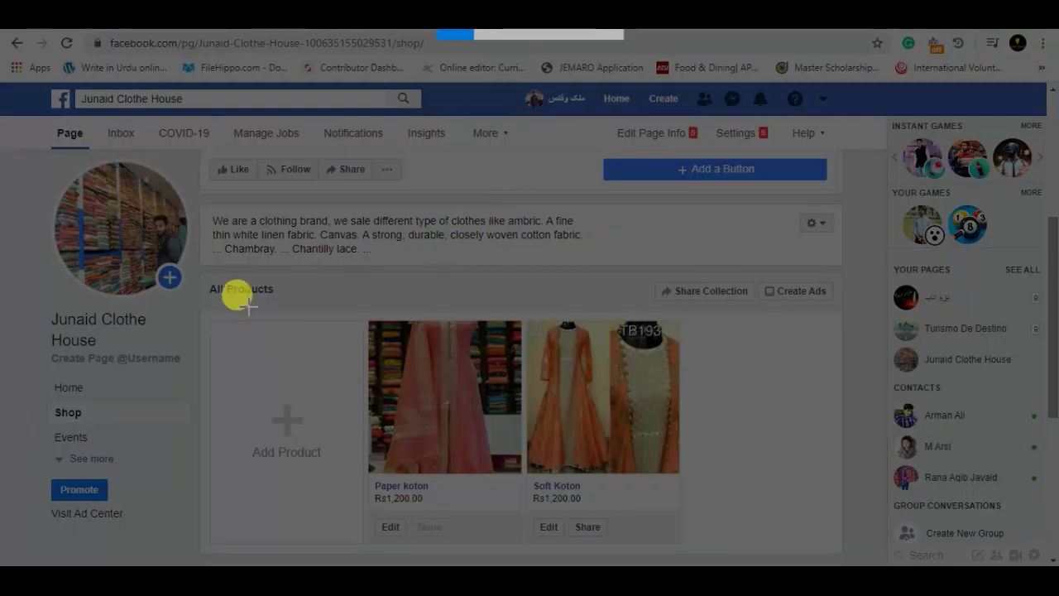
left_click_drag(238, 273, 714, 556)
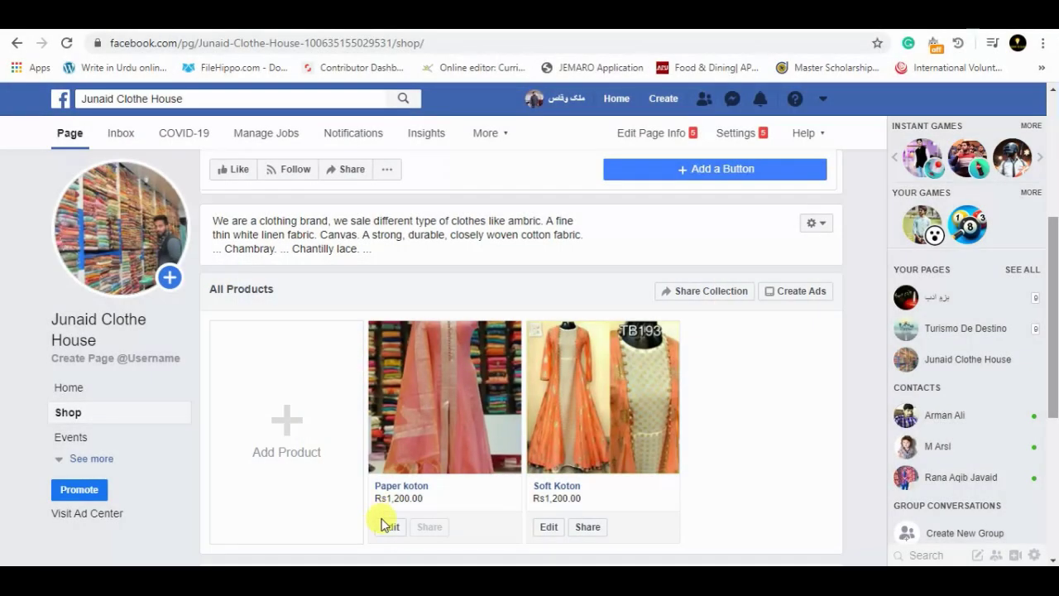
key("alt+Tab")
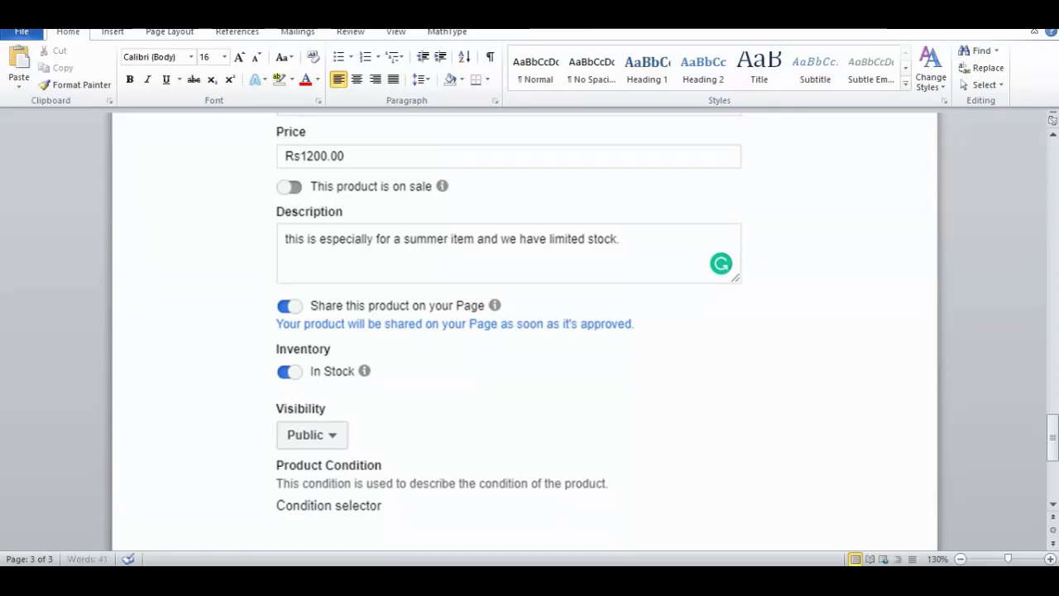
key("ctrl+v")
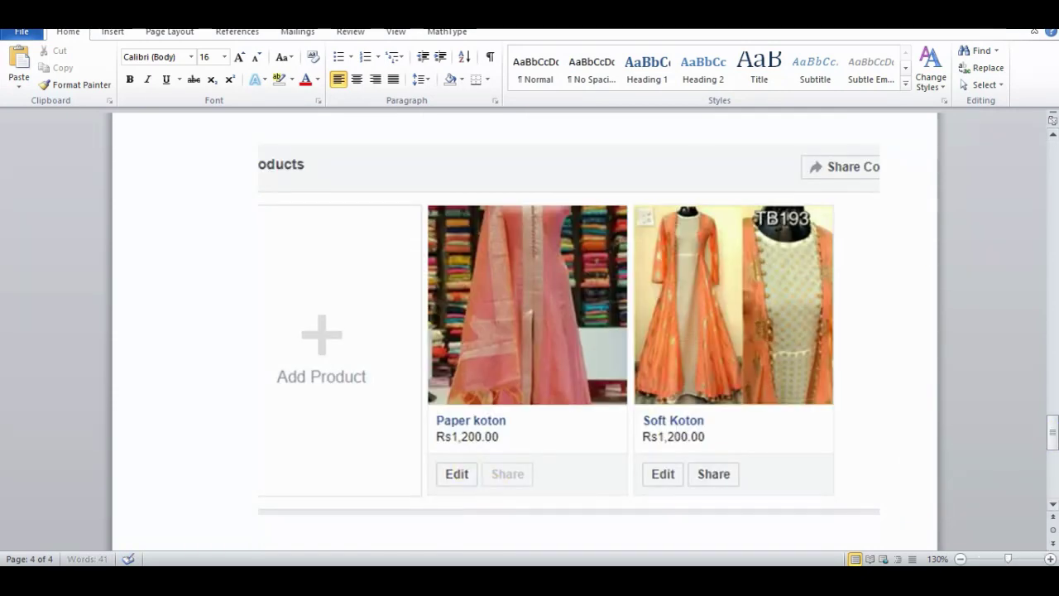
Switch to the assignment PDF and copy the task 5 text, "Add a call to action button “Shop Now” on the business page".
key("alt+Tab")
scroll(1005, 318, "down", 3)
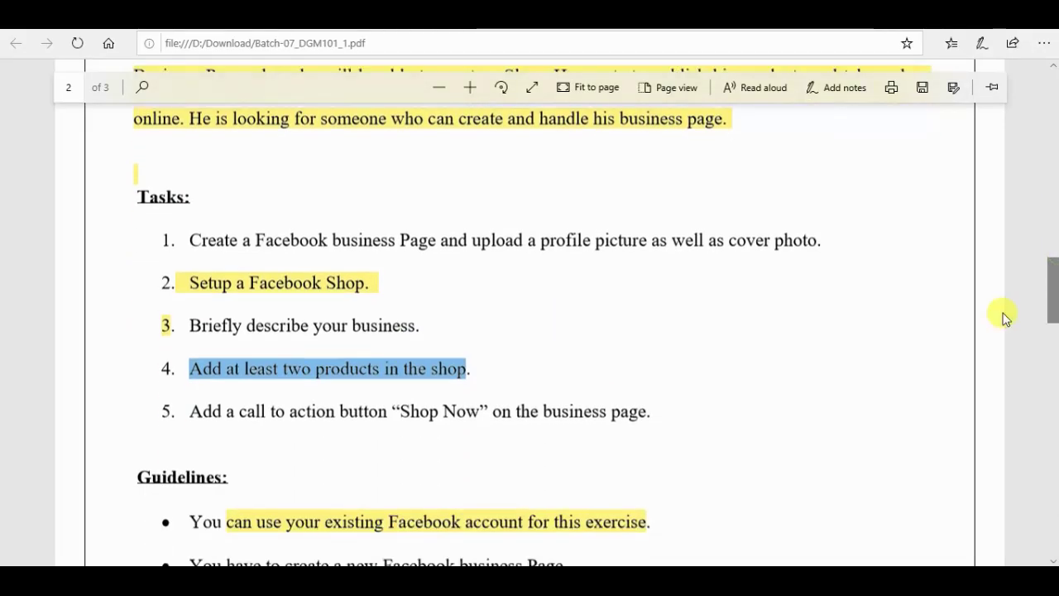
left_click(338, 451)
left_click_drag(177, 411, 649, 411)
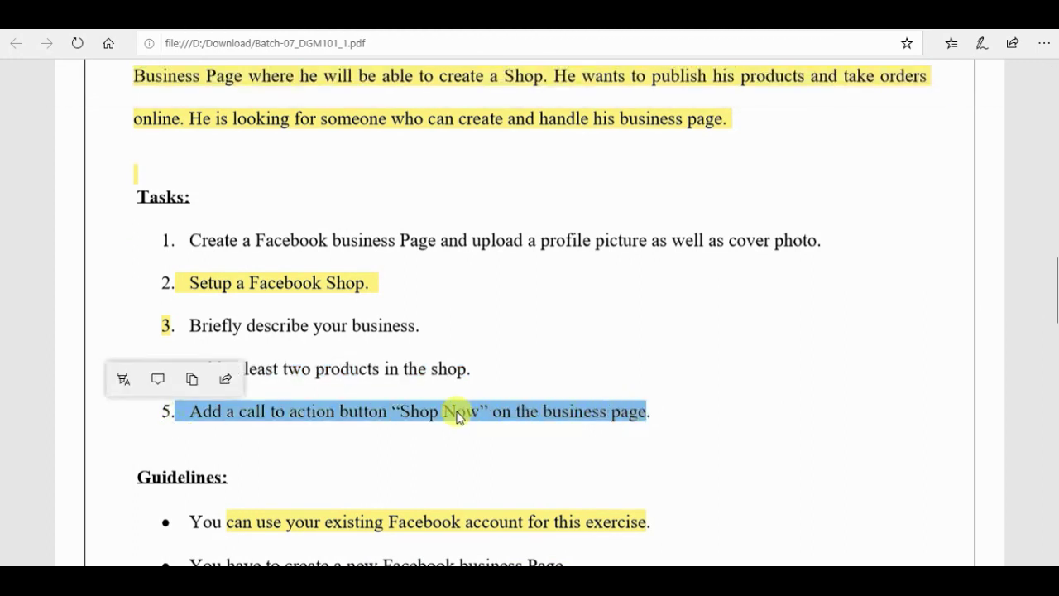
left_click(185, 387)
Paste the task text as heading 5 in Word, with blank space separating it from the products screenshot above.
left_click(834, 559)
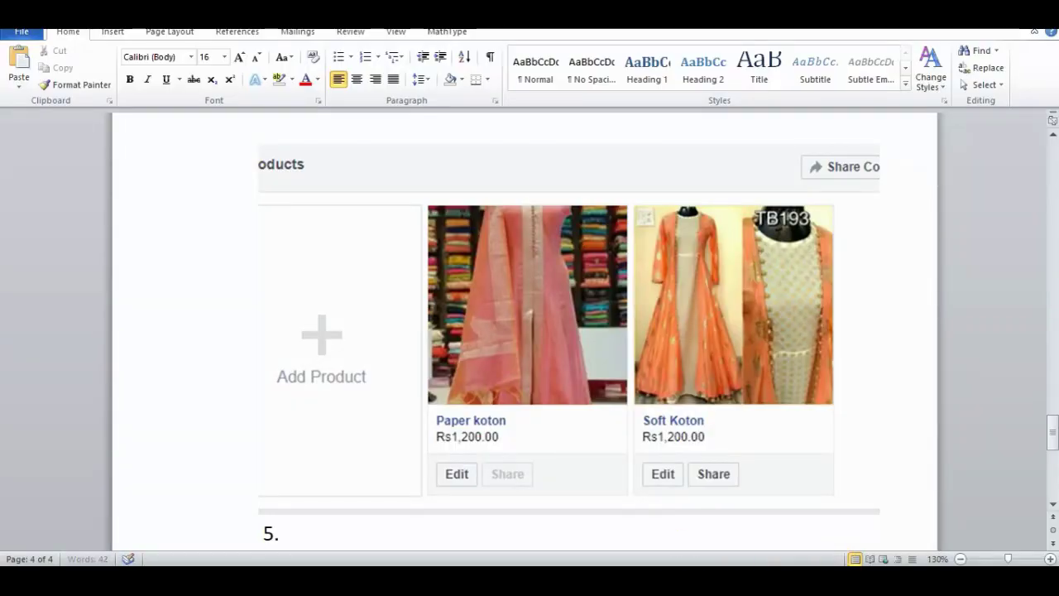
key("ctrl+v")
key("Return")
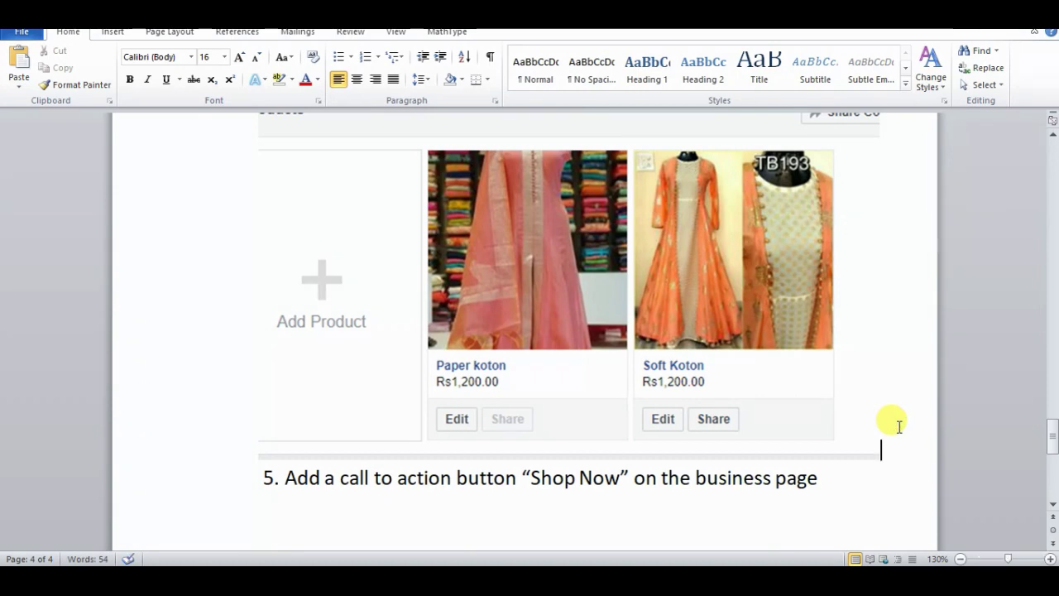
key("Return")
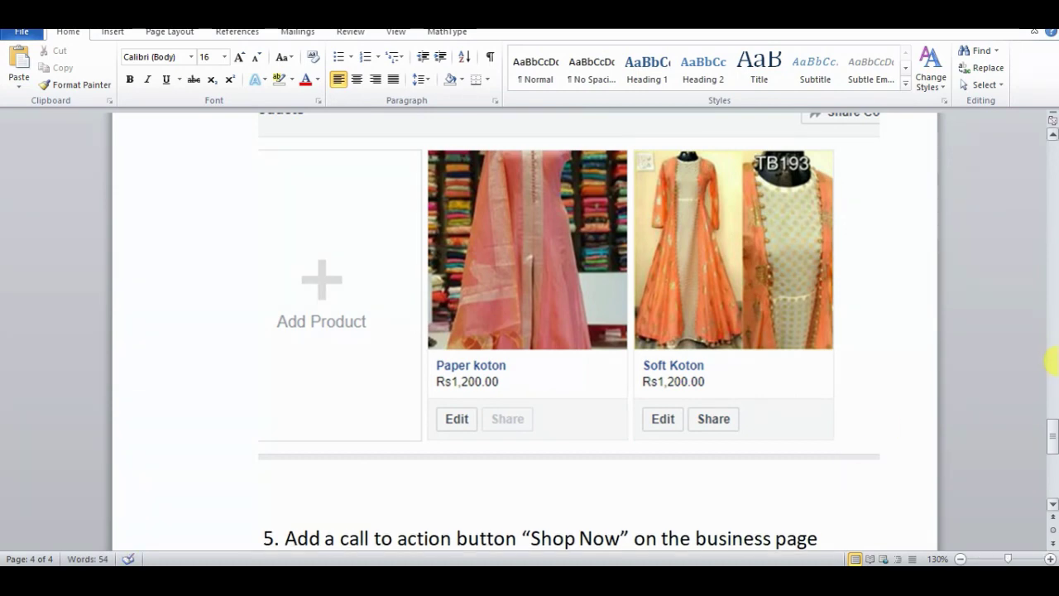
left_click_drag(1051, 430, 1050, 460)
left_click(815, 289)
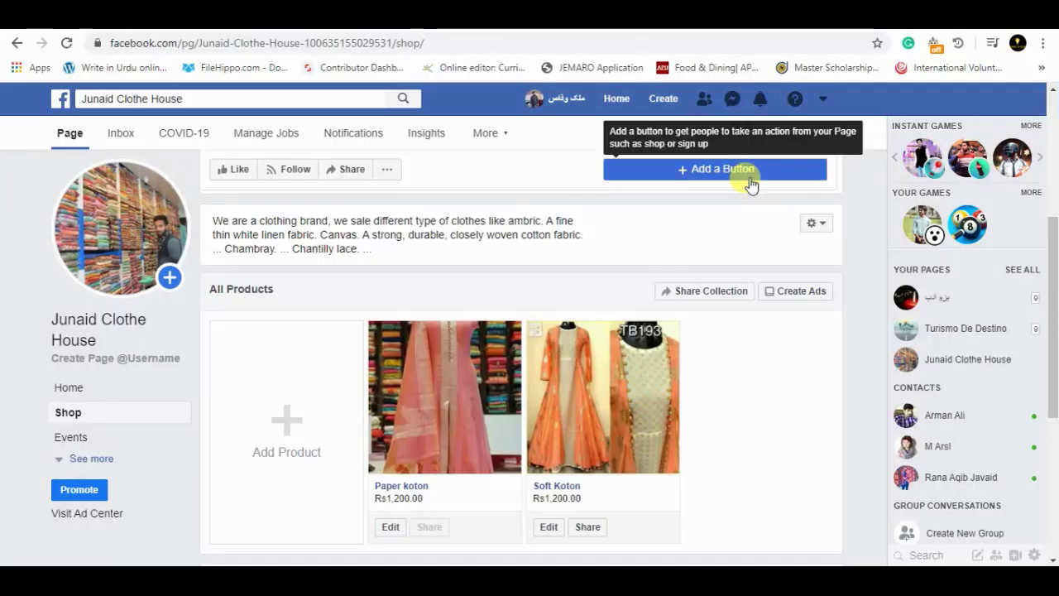
Return to Facebook and add a "Shop Now" button to the page that sends people to the Shop on your Page.
left_click(737, 170)
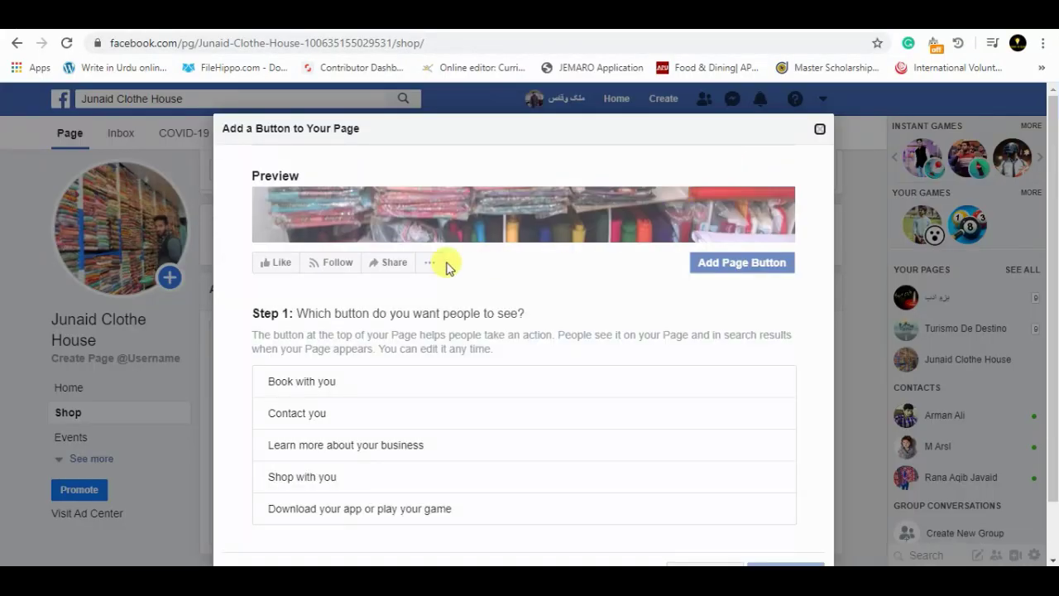
left_click_drag(1050, 299, 1051, 359)
left_click(441, 410)
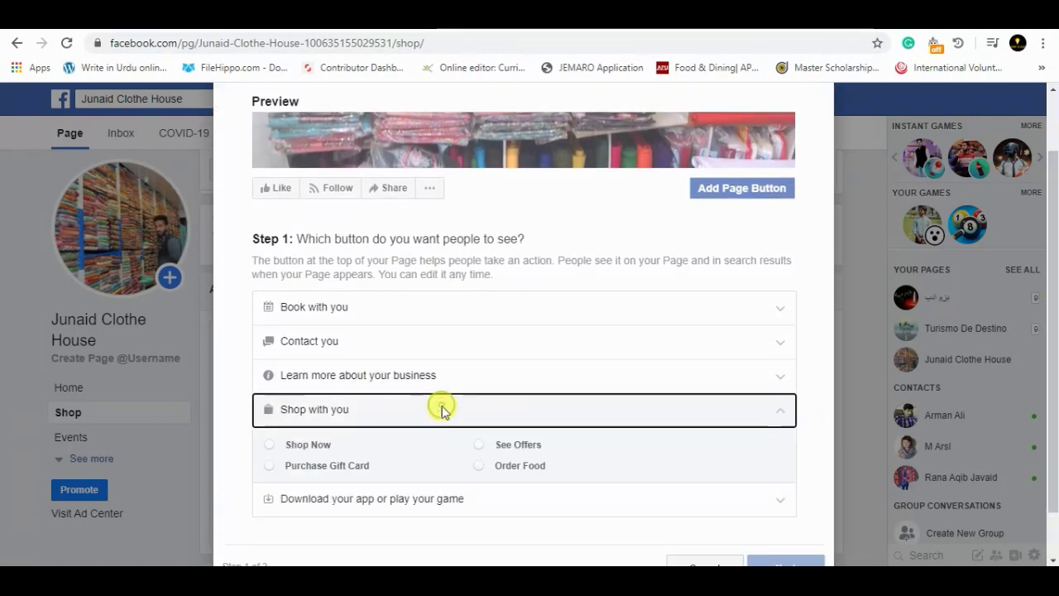
left_click(278, 444)
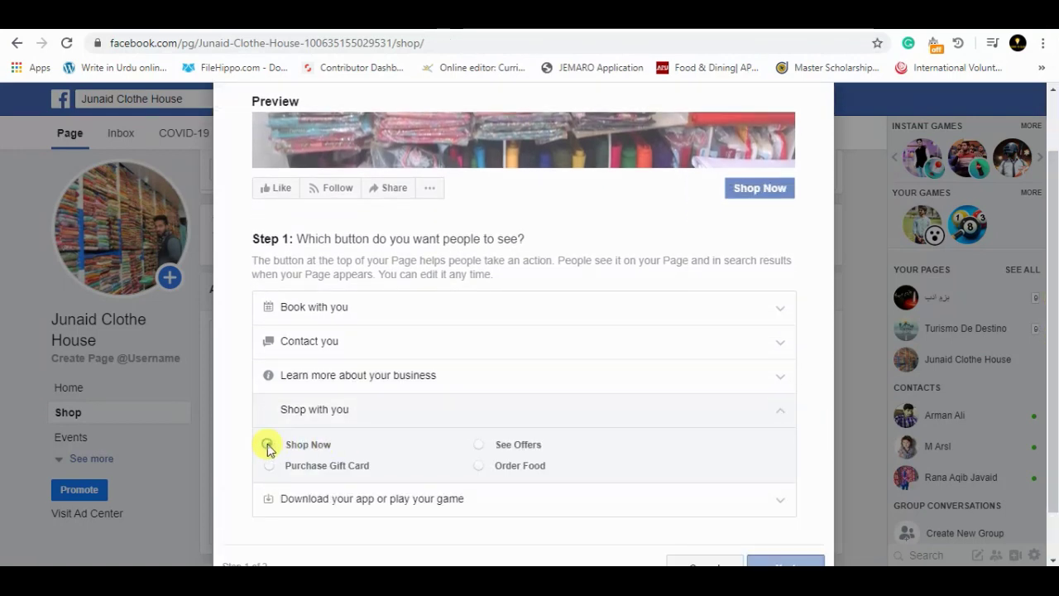
left_click(778, 561)
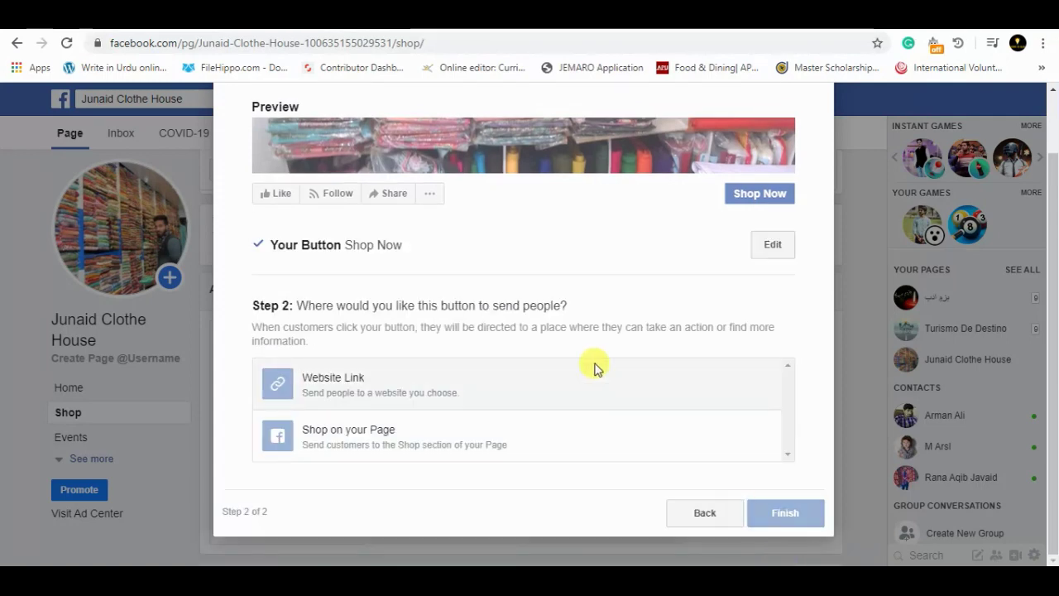
left_click(372, 437)
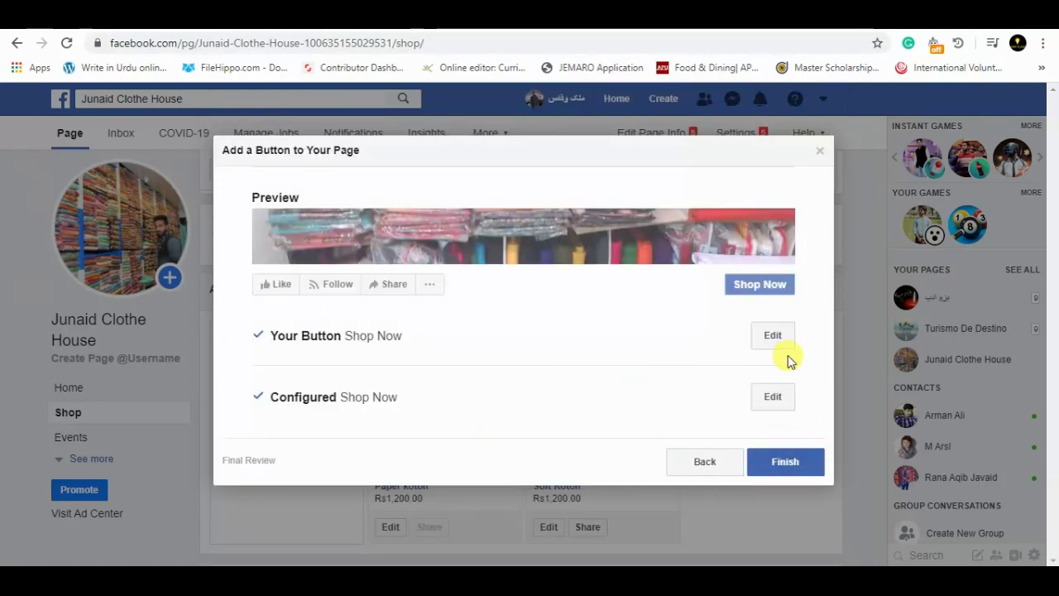
left_click(784, 466)
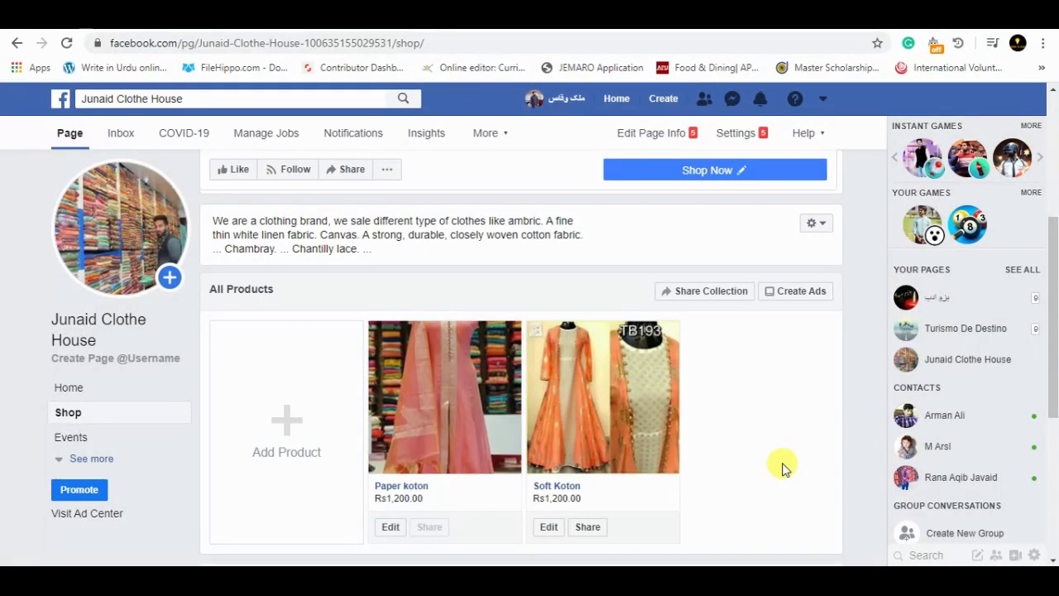
Capture the page's cover area with the Shop Now button and paste the screenshot below heading 5 in Word.
left_click_drag(1052, 323, 1052, 201)
key("super+shift+s")
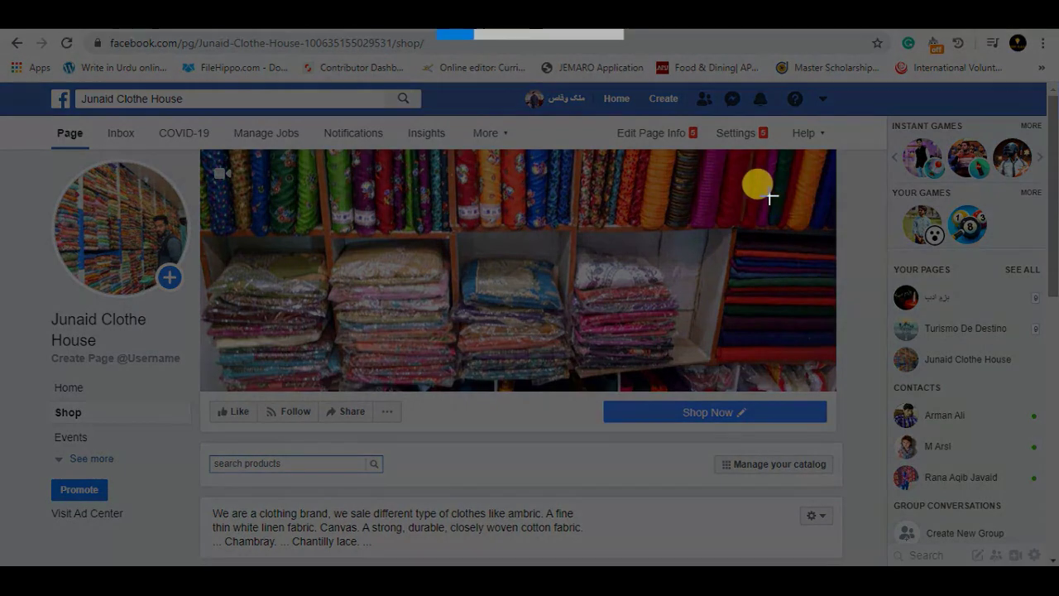
left_click_drag(240, 189, 870, 565)
key("alt+Tab")
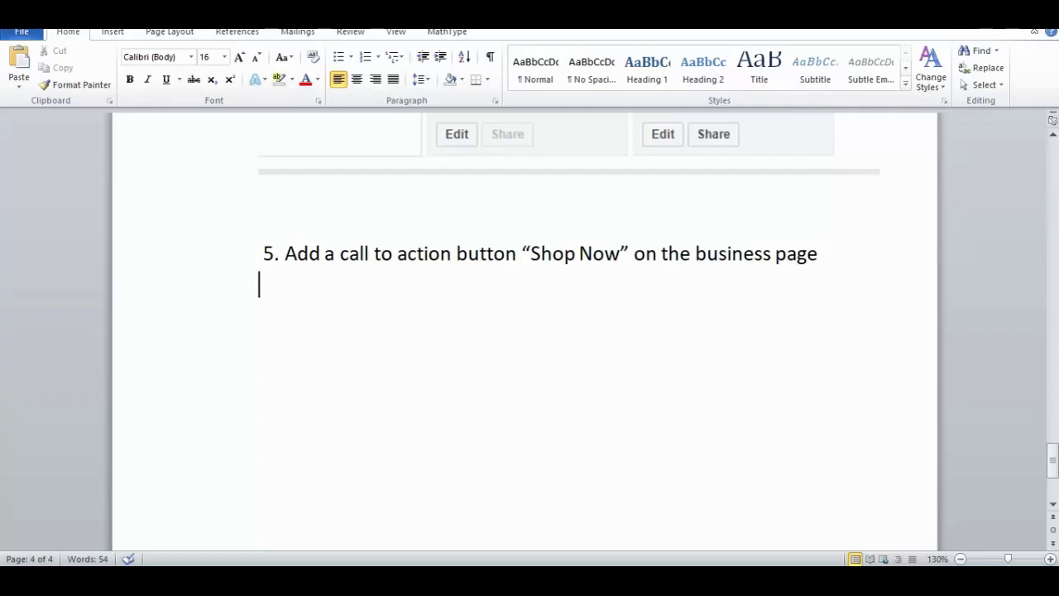
key("ctrl+v")
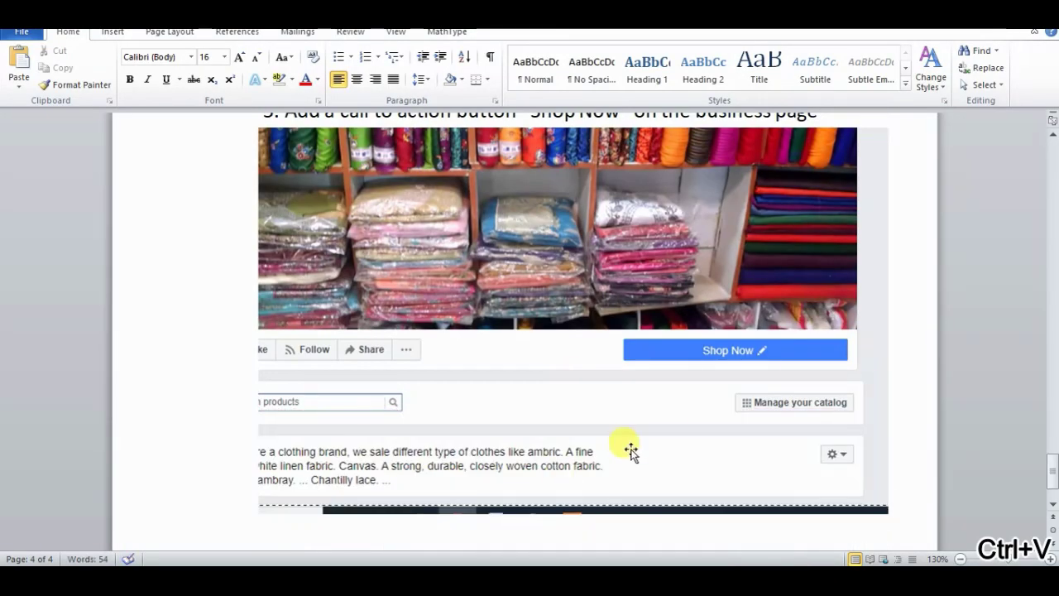
key("BackSpace")
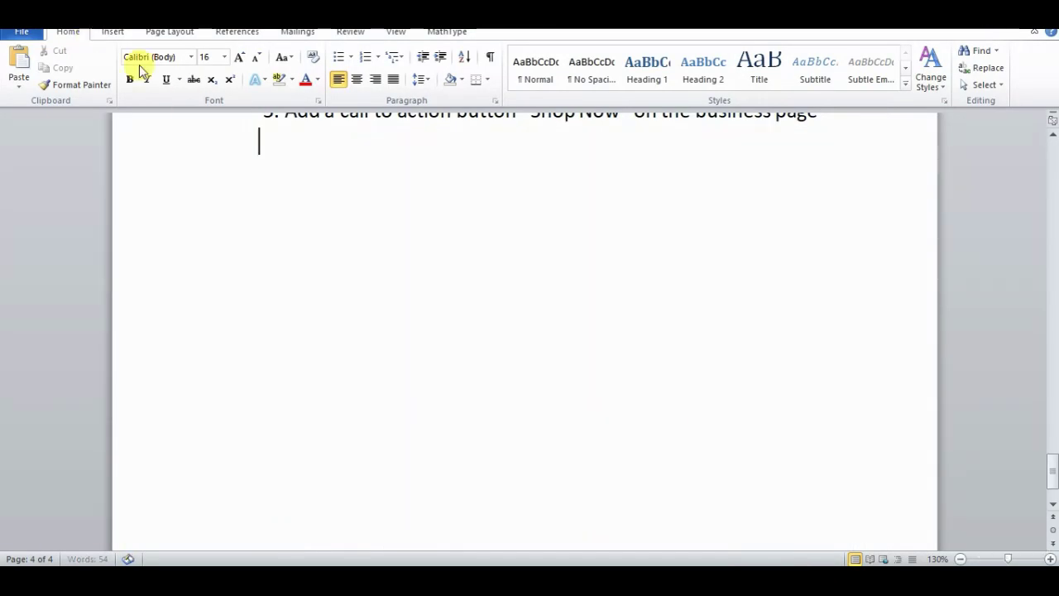
key("ctrl+v")
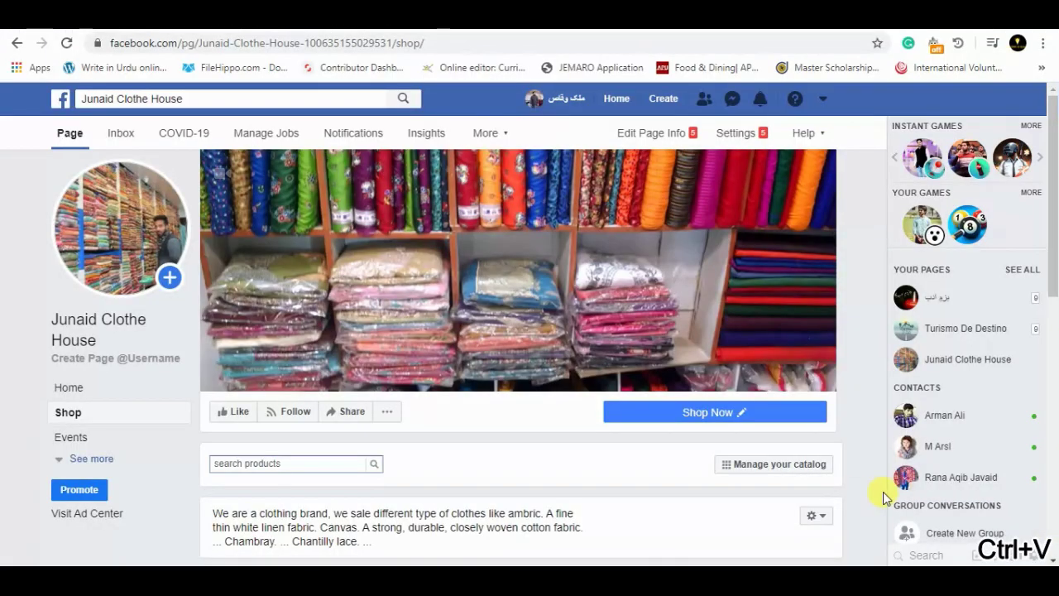
Open the Paper koton product on Facebook, capture its details, and paste the screenshot below the products screenshot in Word.
scroll(1052, 496, "down", 5)
left_click_drag(1053, 497, 1034, 411)
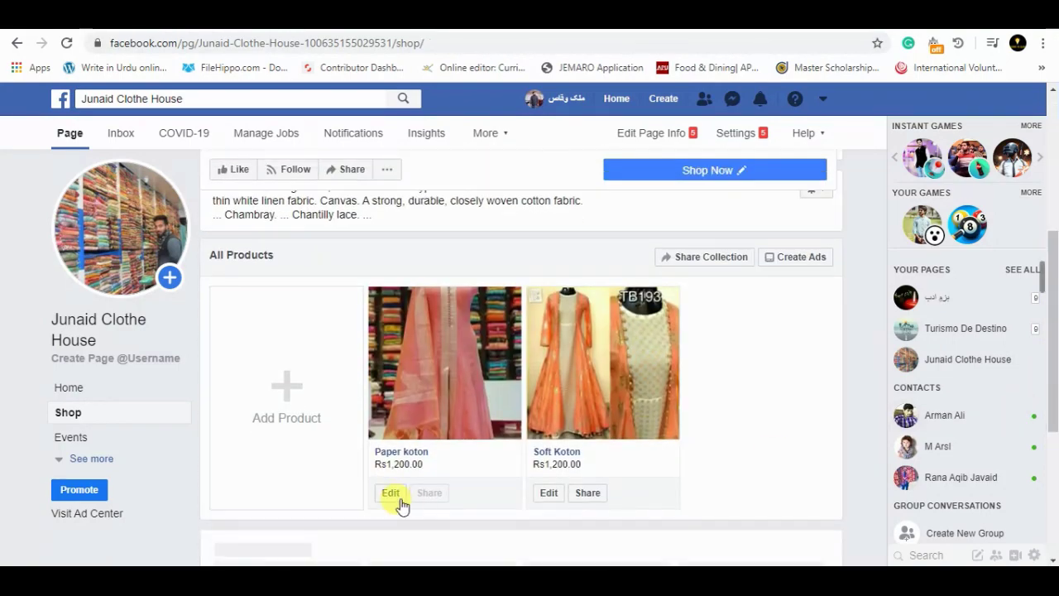
left_click(389, 455)
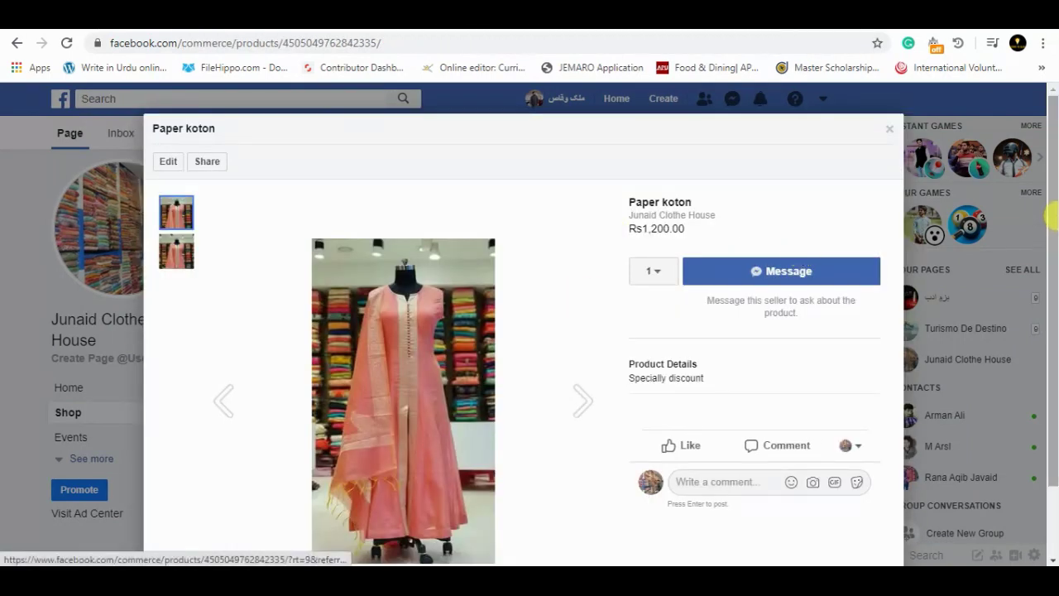
mouse_move(1050, 217)
left_mouse_down()
mouse_move(1050, 371)
mouse_move(1050, 239)
left_mouse_up()
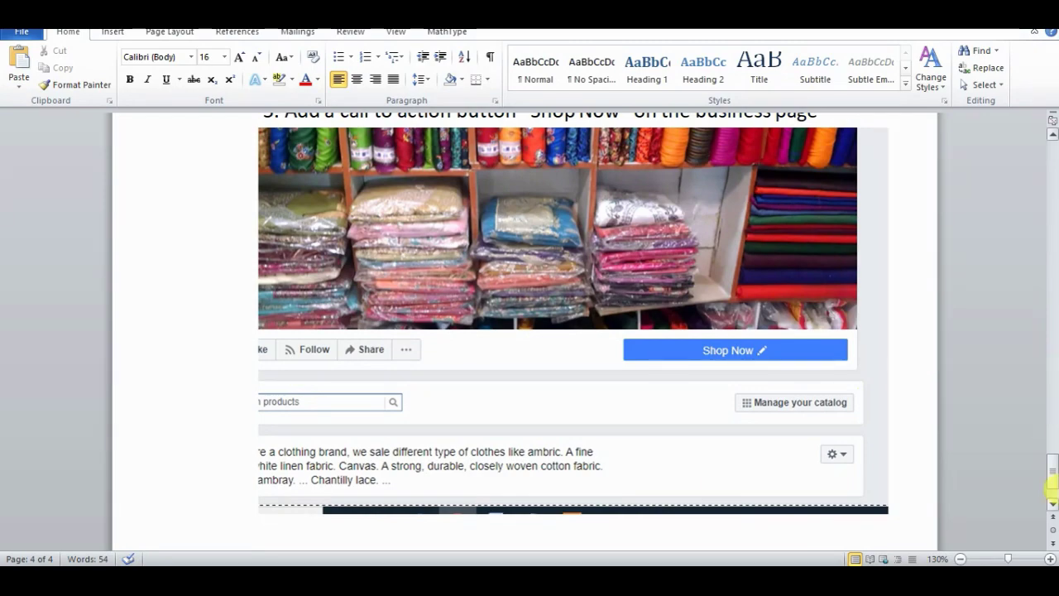
left_click_drag(1051, 472, 1052, 432)
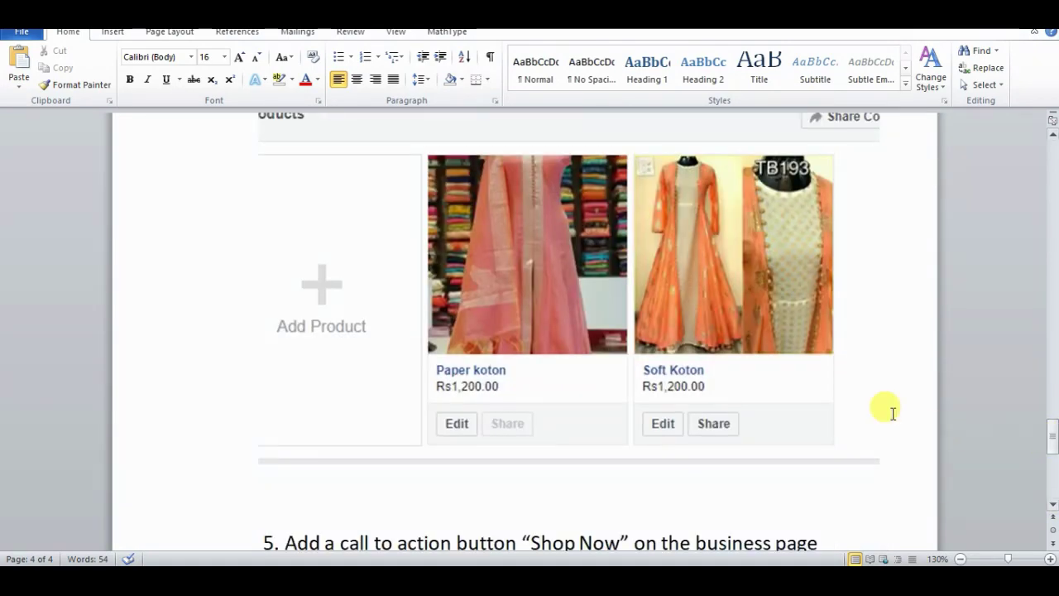
key("ctrl+v")
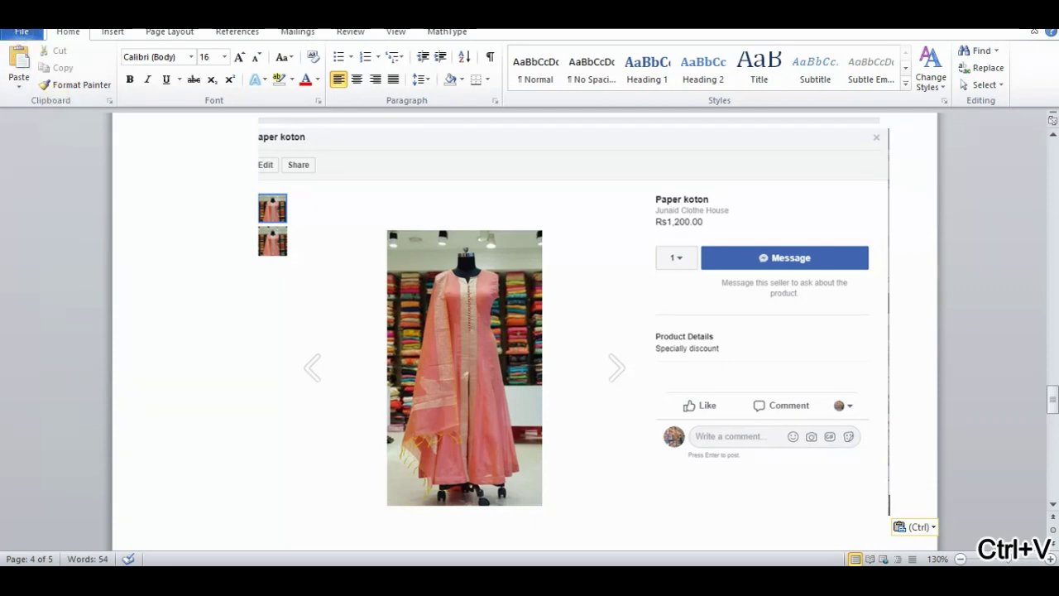
Save the Word document to the Desktop as "Hands on 1".
left_click(22, 31)
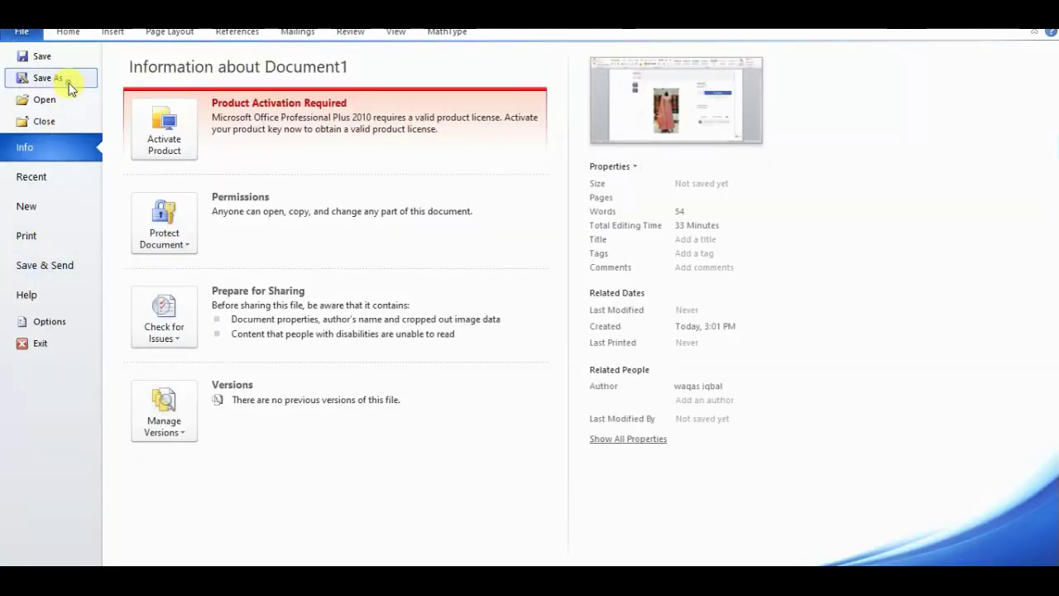
left_click(69, 83)
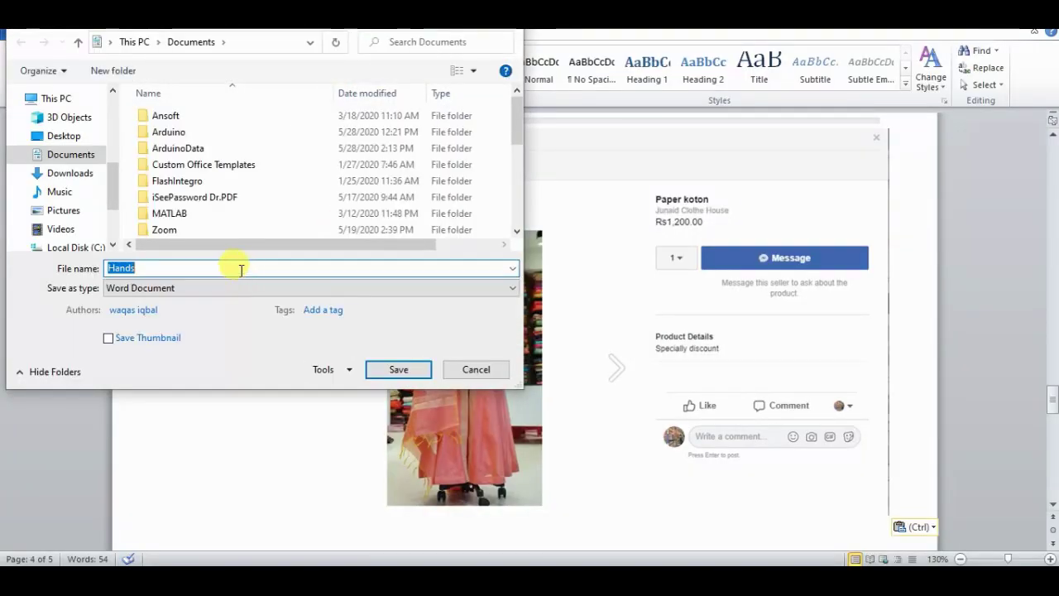
type("on 1")
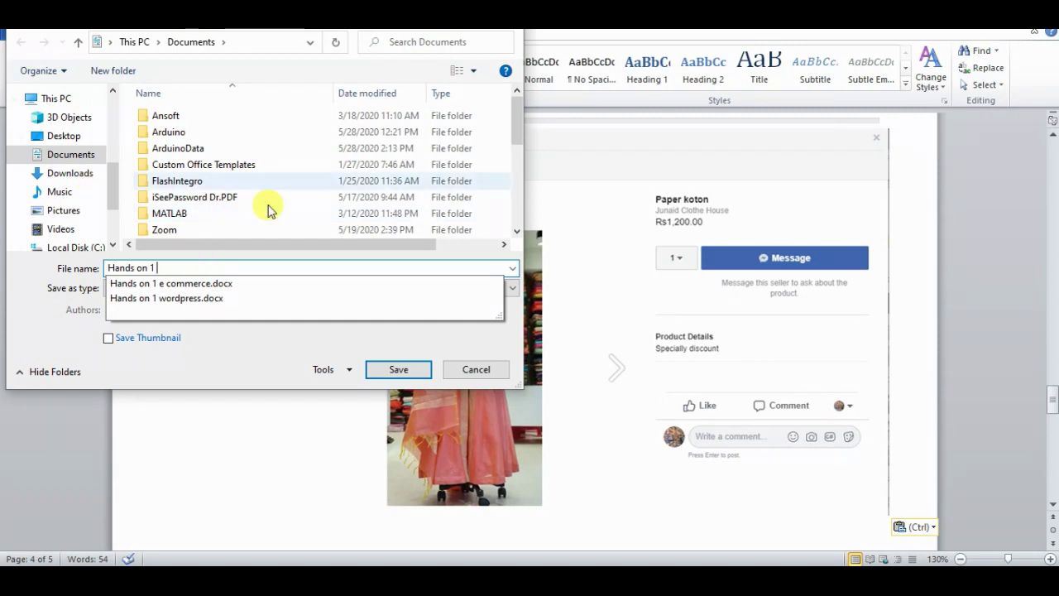
left_click(346, 98)
left_click_drag(327, 92, 146, 182)
left_click(63, 137)
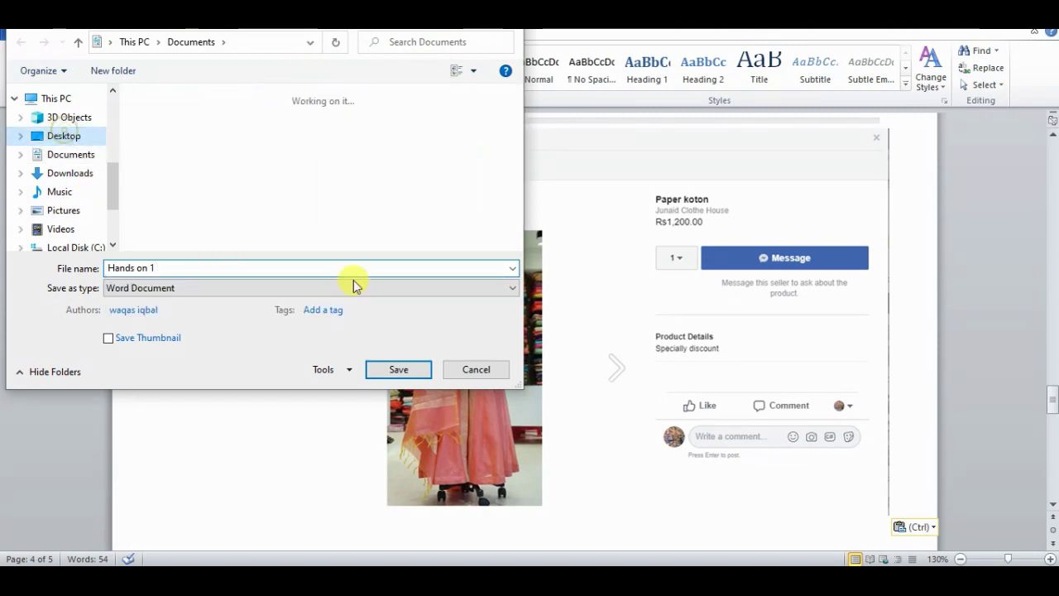
left_click(399, 369)
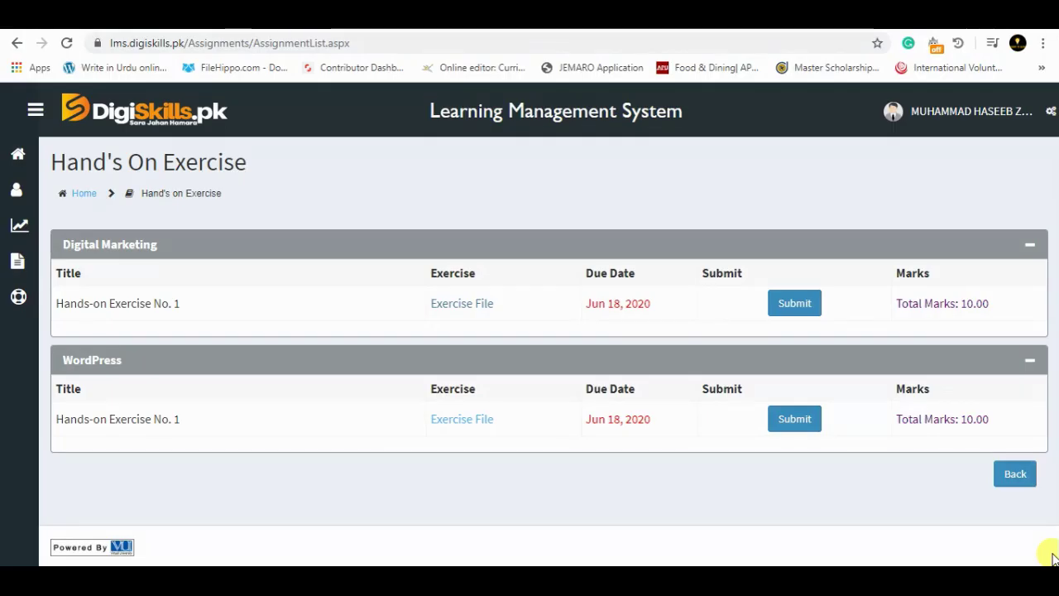
In the DigiSkills LMS, submit "Hands on 1 digitall marketing.docx" from the Desktop for Digital Marketing Hands-on Exercise No. 1.
left_click(790, 306)
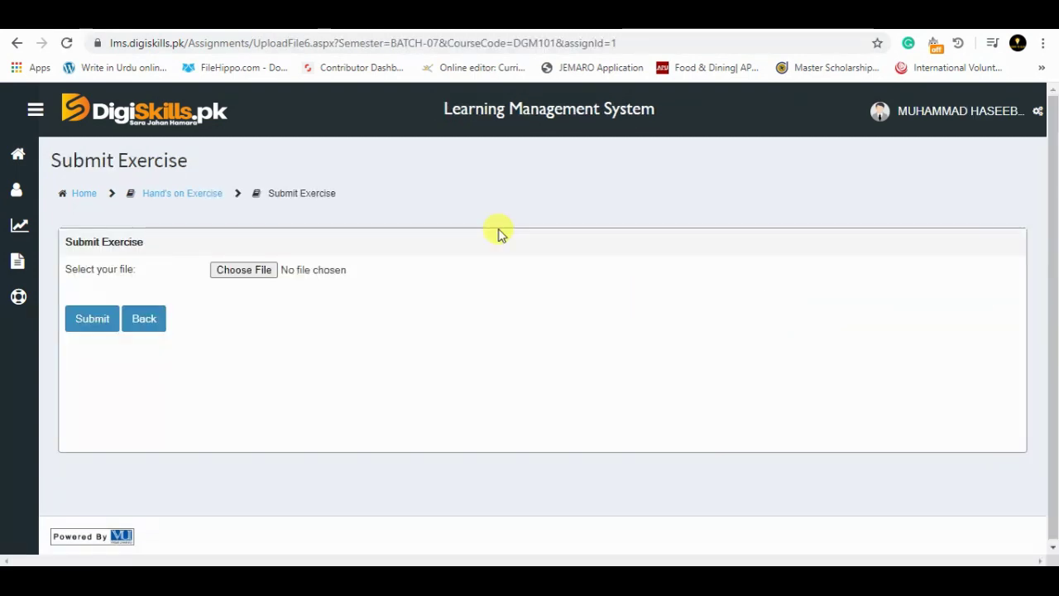
left_click(240, 270)
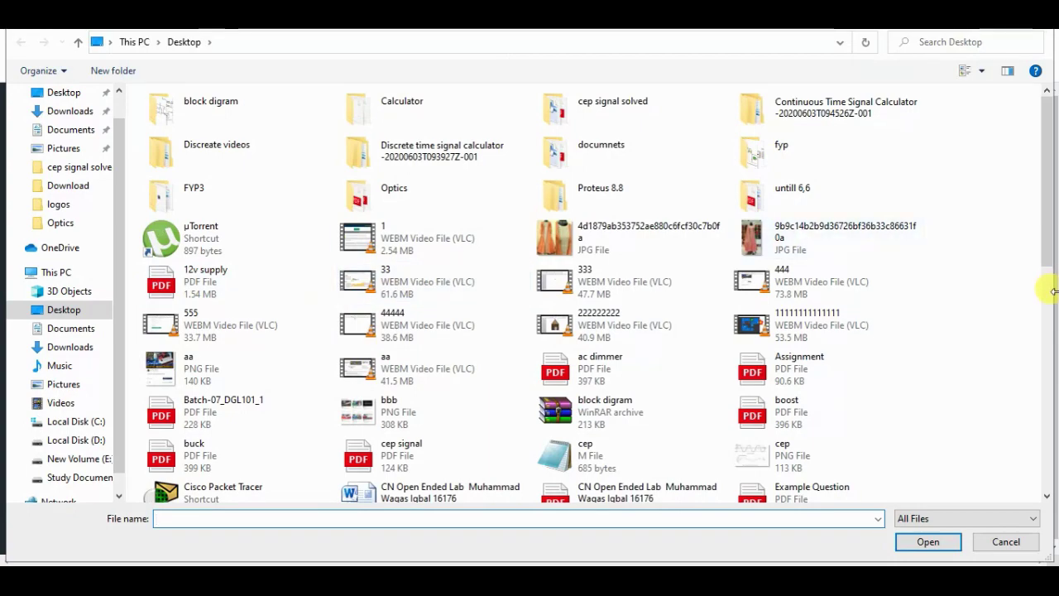
left_click_drag(1047, 265, 1049, 329)
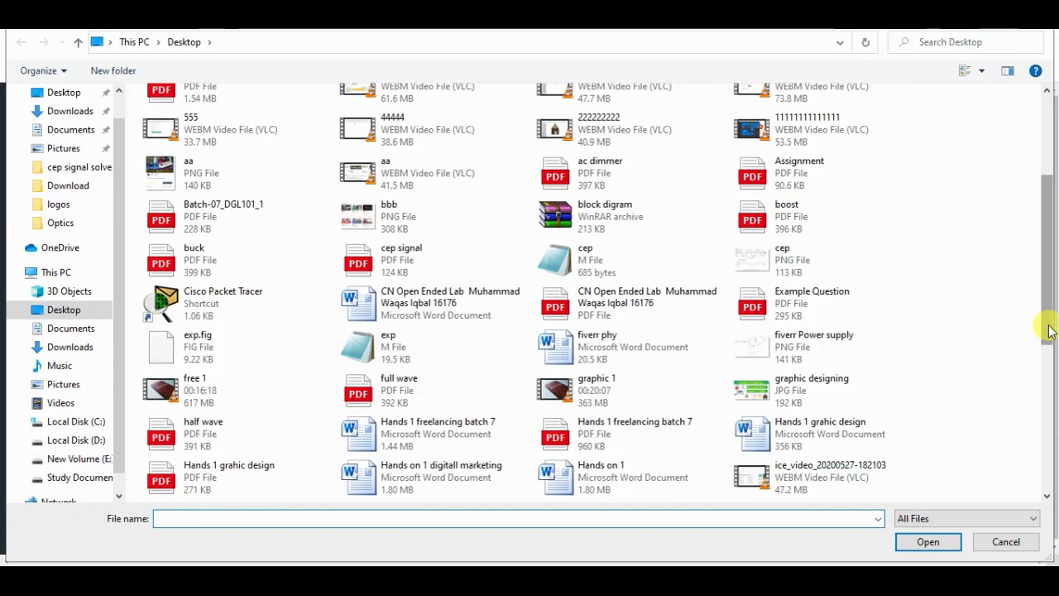
double_click(579, 475)
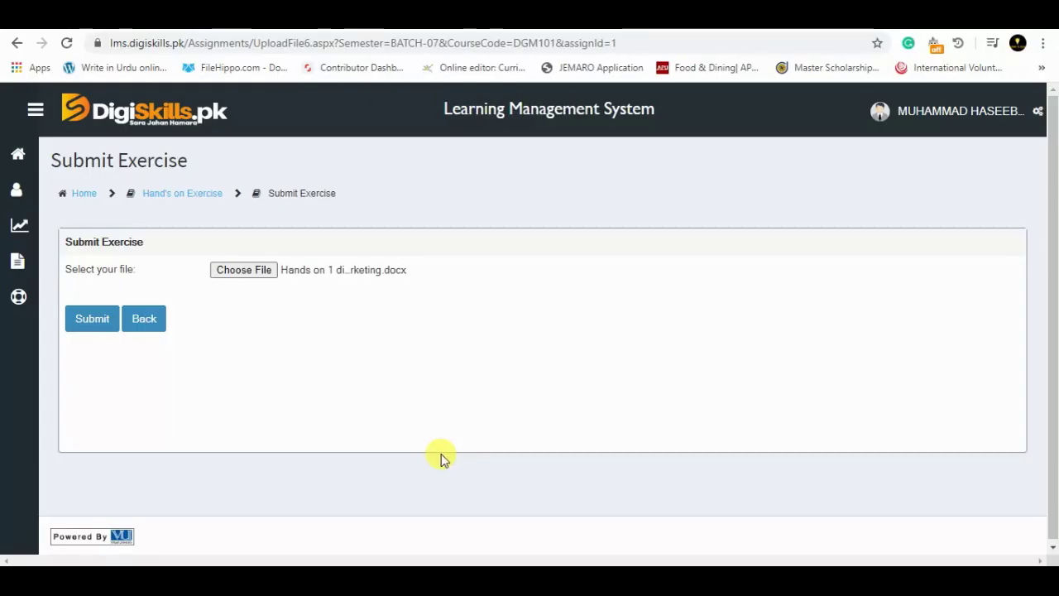
left_click(100, 318)
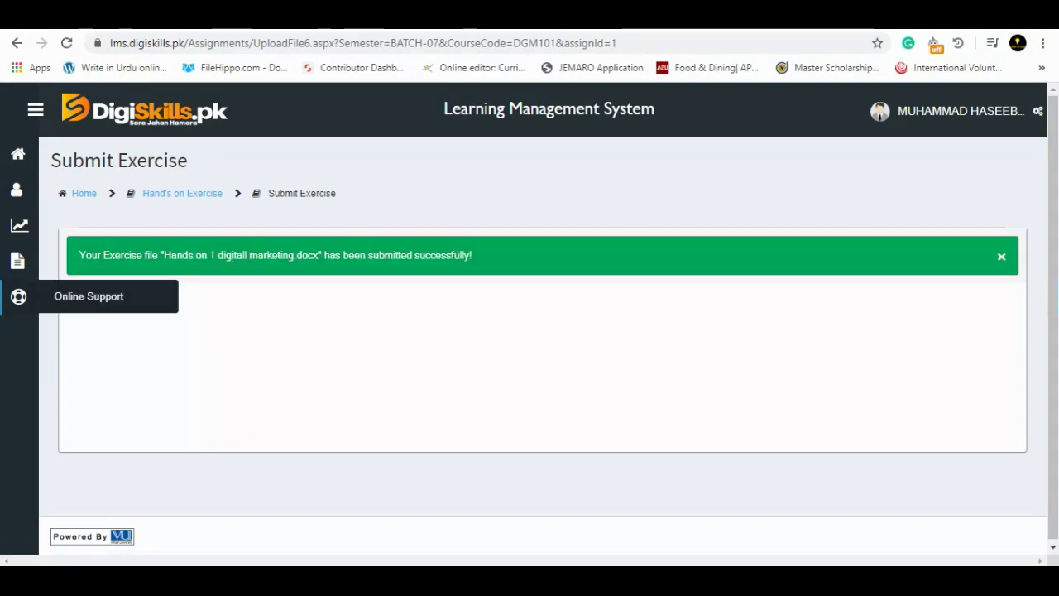